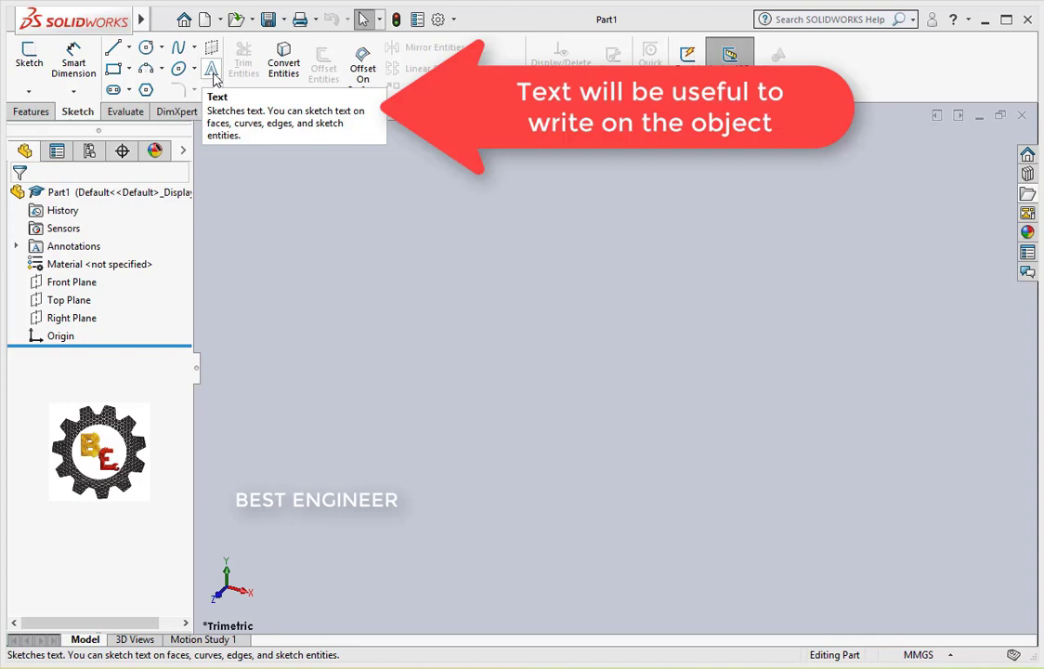
Step: Select the Front Plane in the FeatureManager tree as the sketch plane
click(94, 282)
Step: View the Front Plane normal, then sketch a horizontal line and an origin-anchored corner rectangle
click(181, 262)
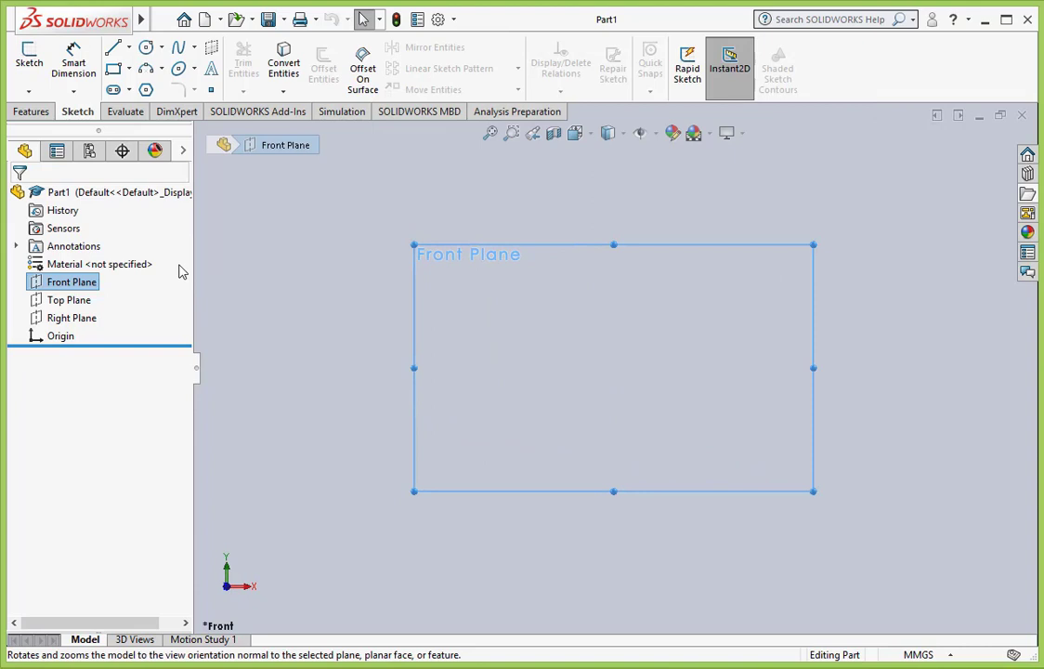
click(112, 47)
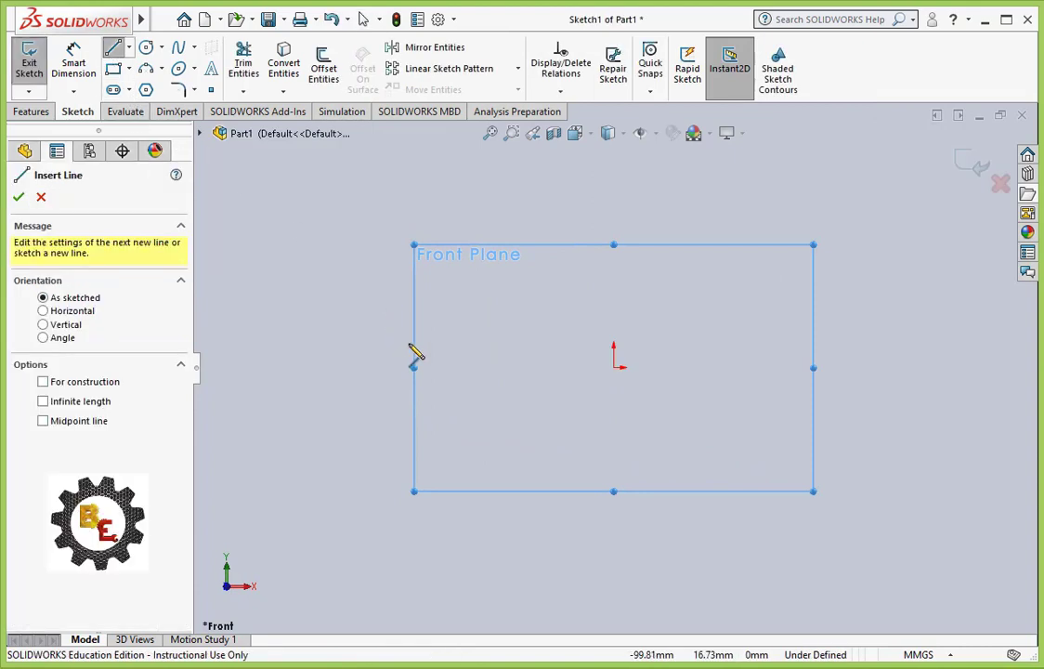
click(542, 449)
click(858, 448)
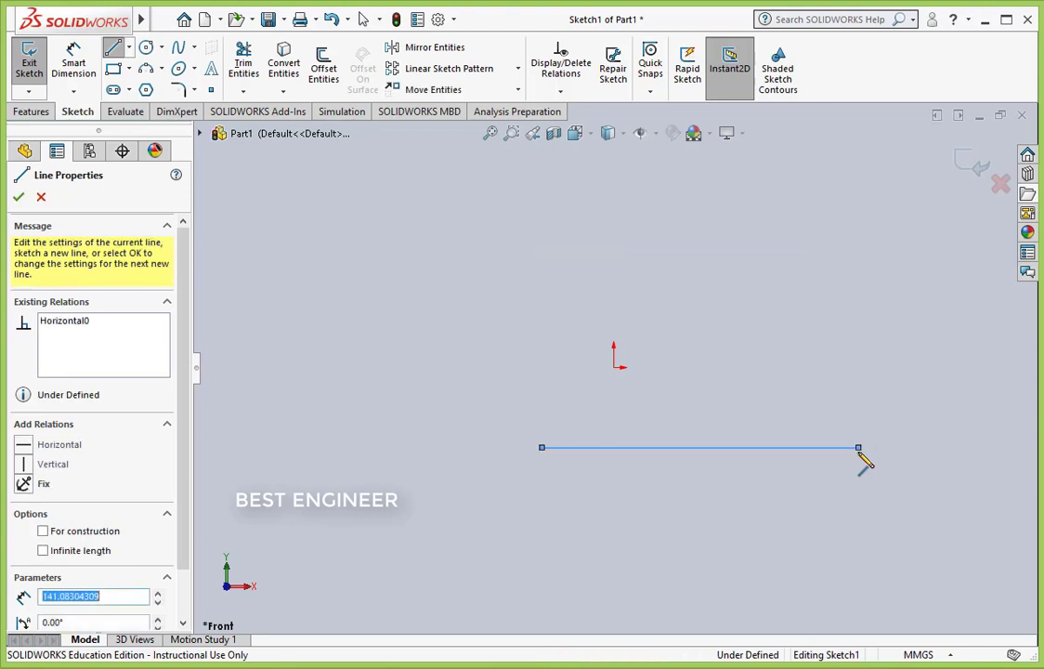
key(Escape)
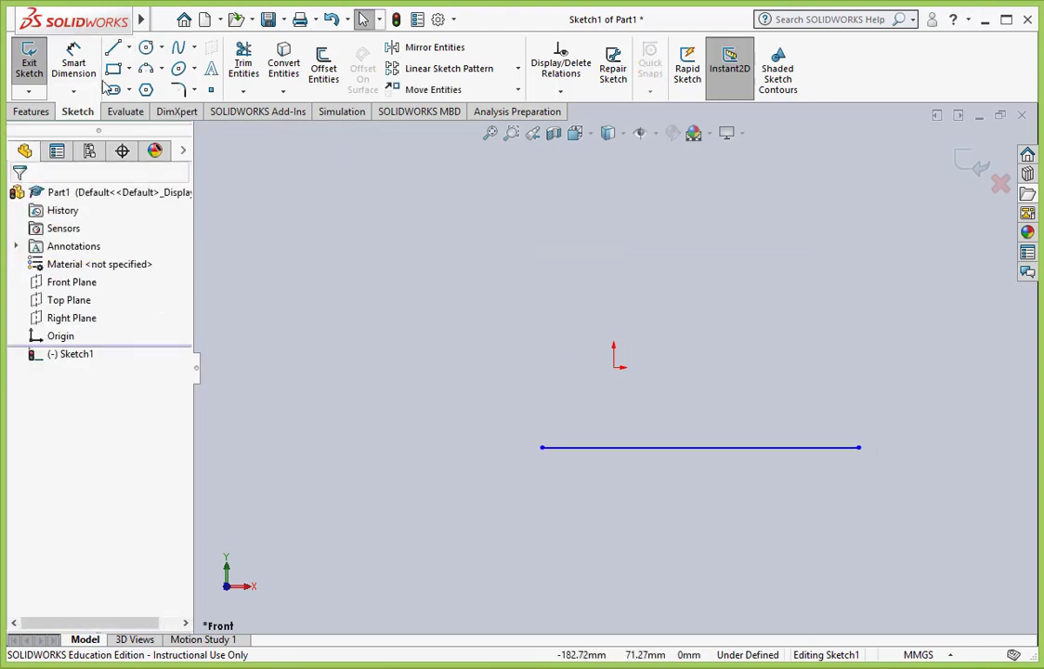
click(114, 68)
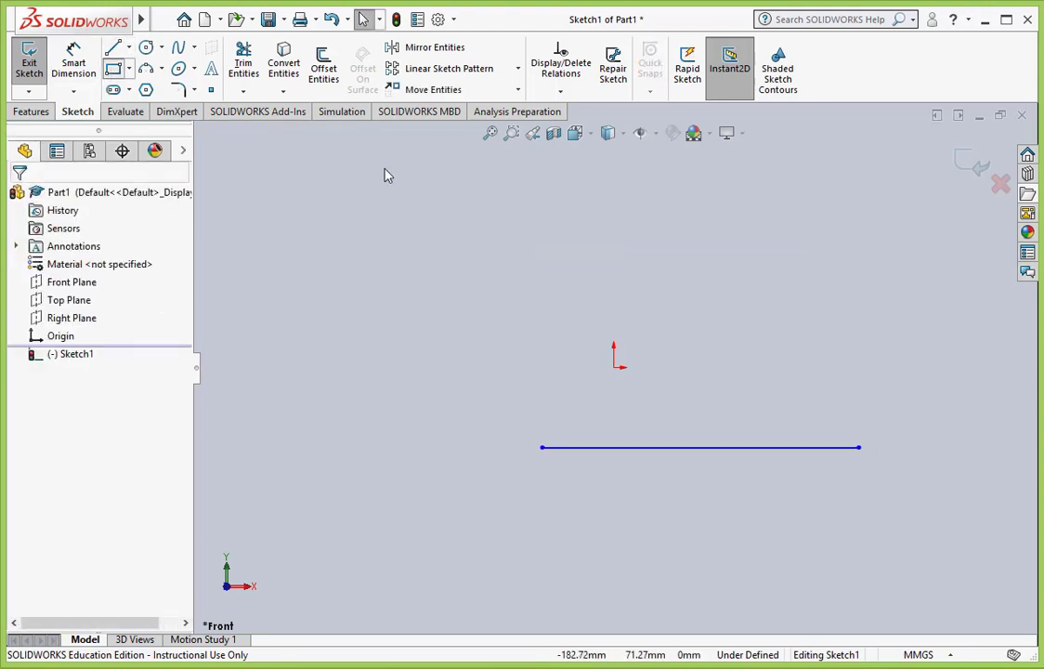
click(613, 367)
click(859, 257)
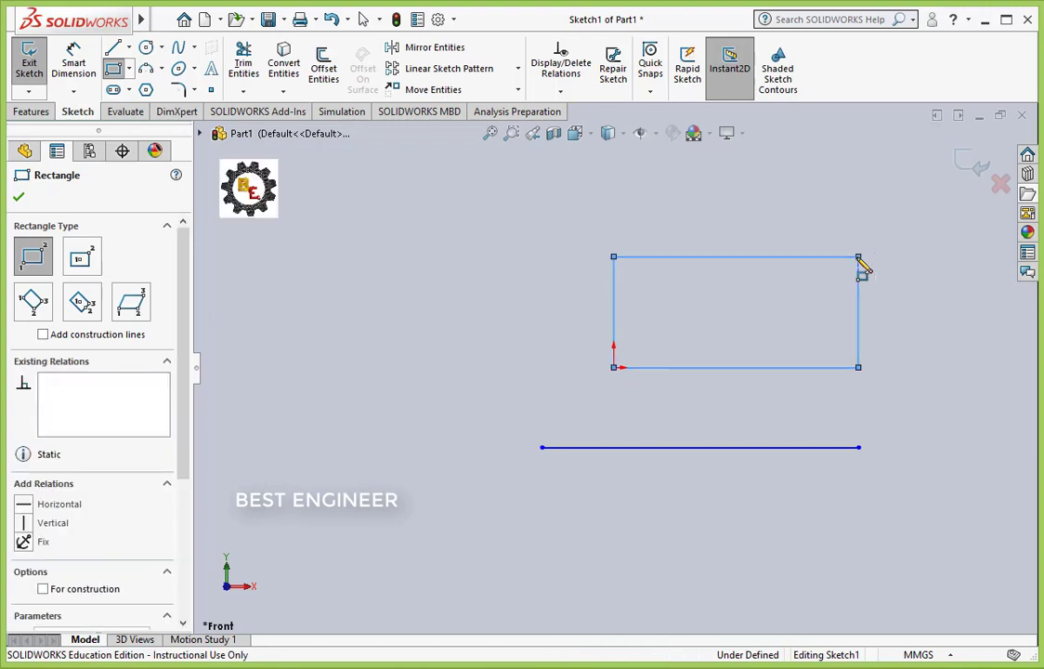
Step: Draw a four-point wavy spline to the left of the rectangle
click(178, 48)
click(264, 410)
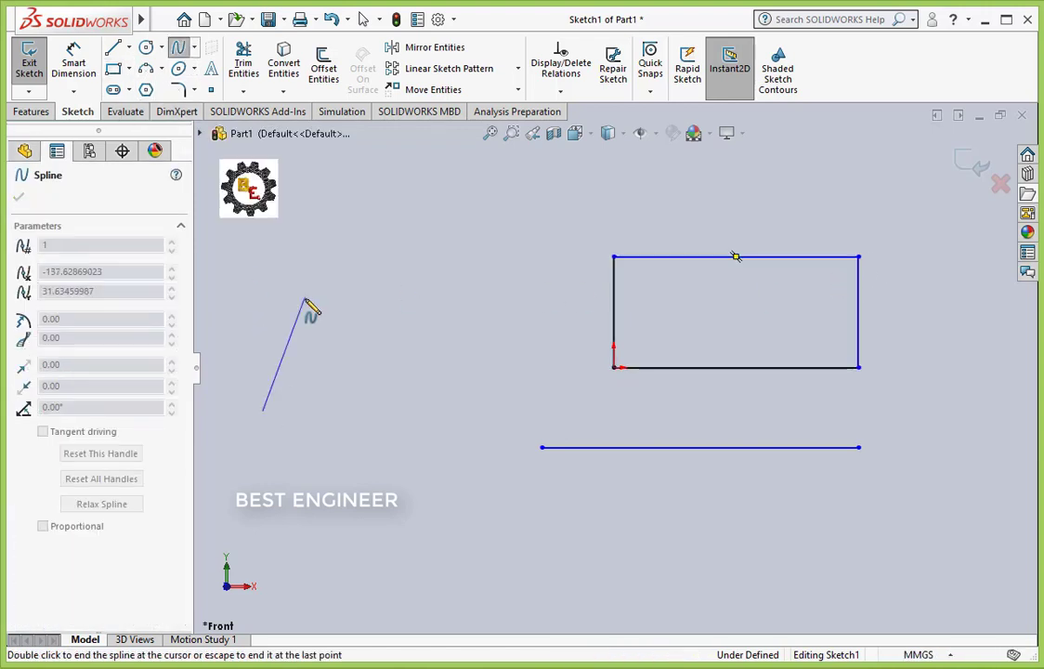
click(306, 296)
click(480, 392)
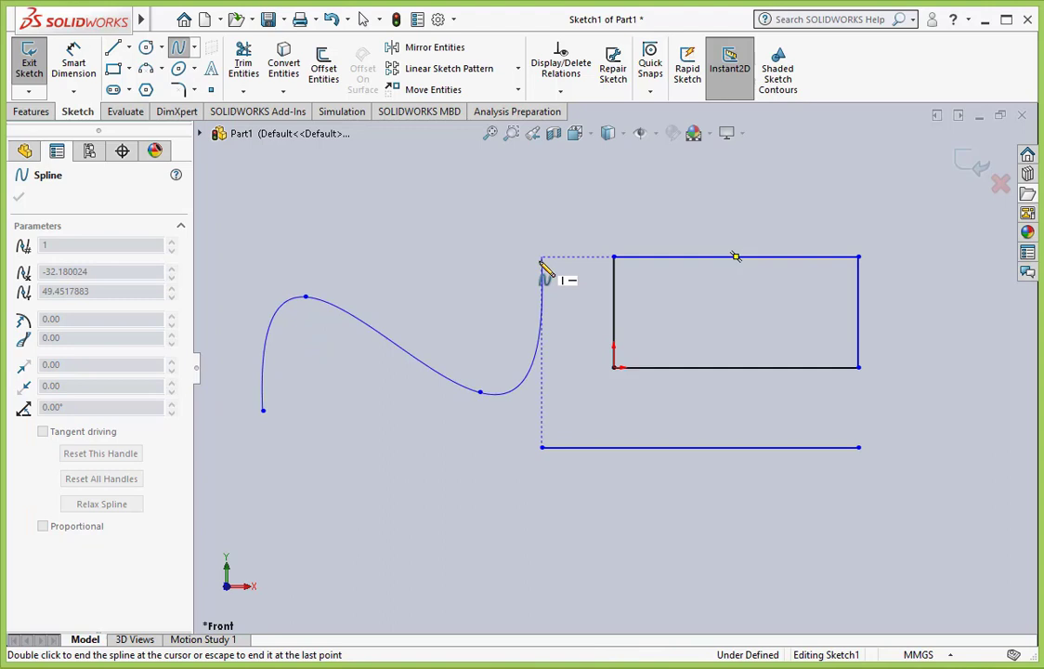
double_click(542, 256)
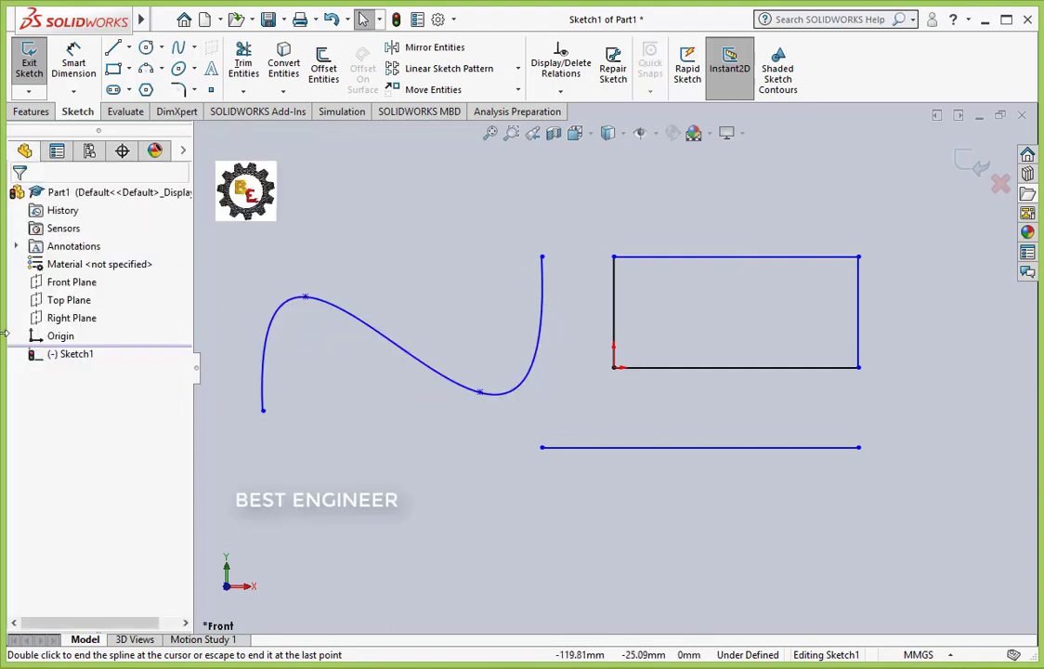
Step: Create sketch text 'Hi freiends' along the rectangle's left edge
click(211, 68)
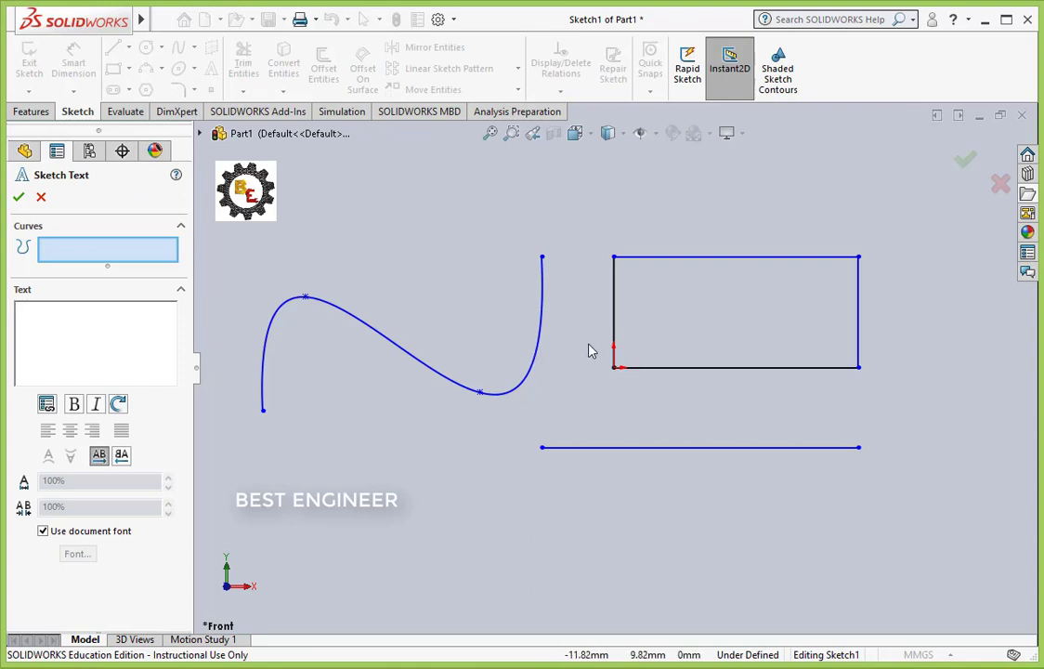
click(622, 335)
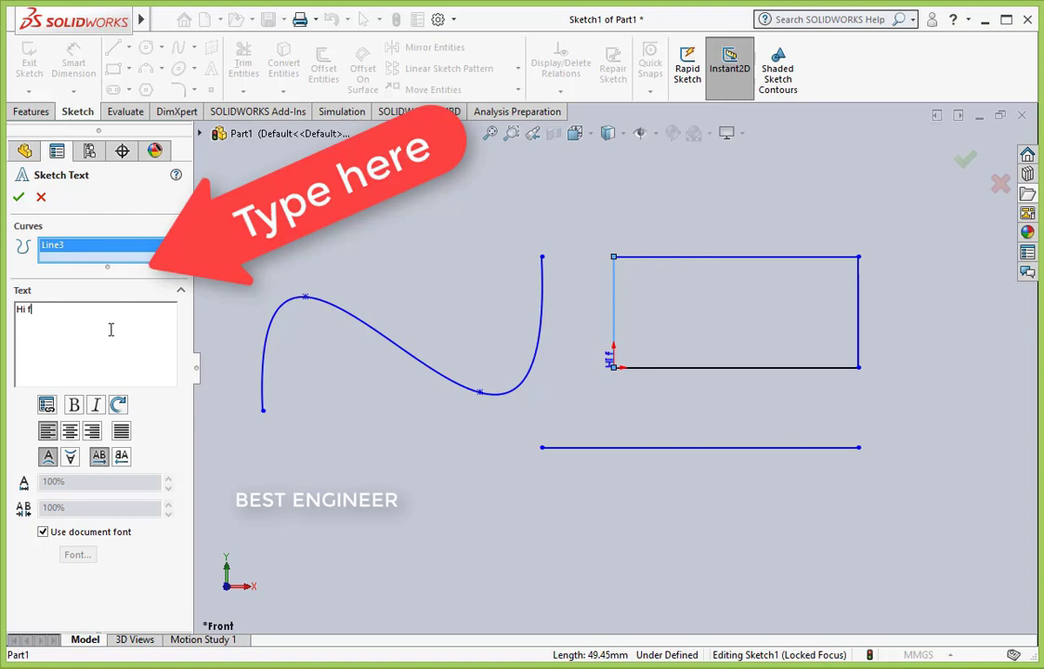
text(reinds)
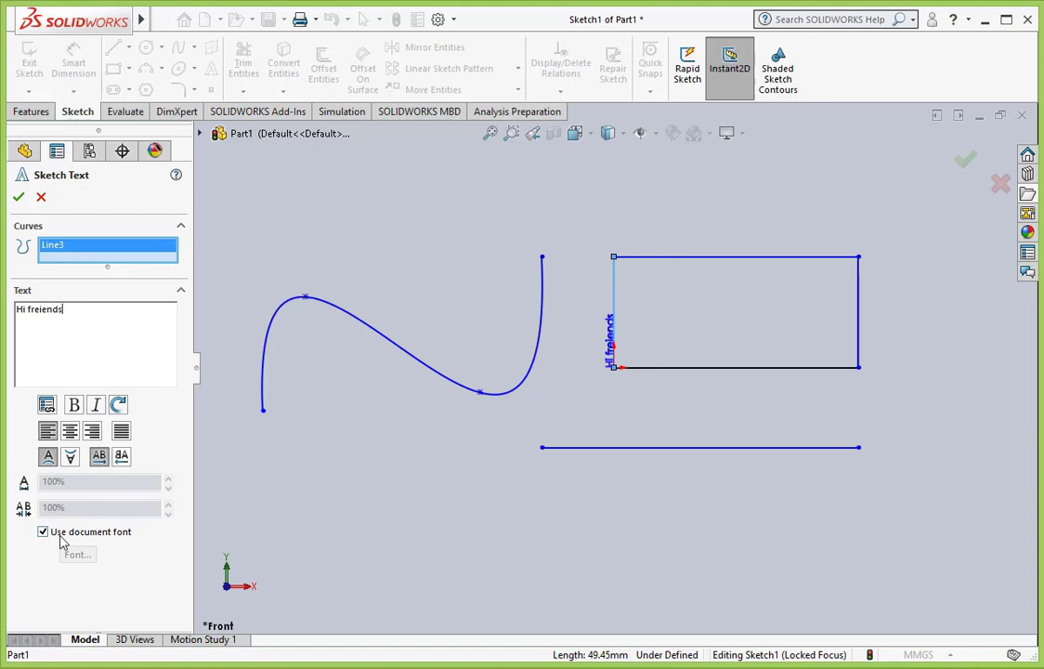
Step: Disable the document font, set width factor 250% and spacing 90%, and confirm
click(47, 532)
click(169, 478)
click(169, 477)
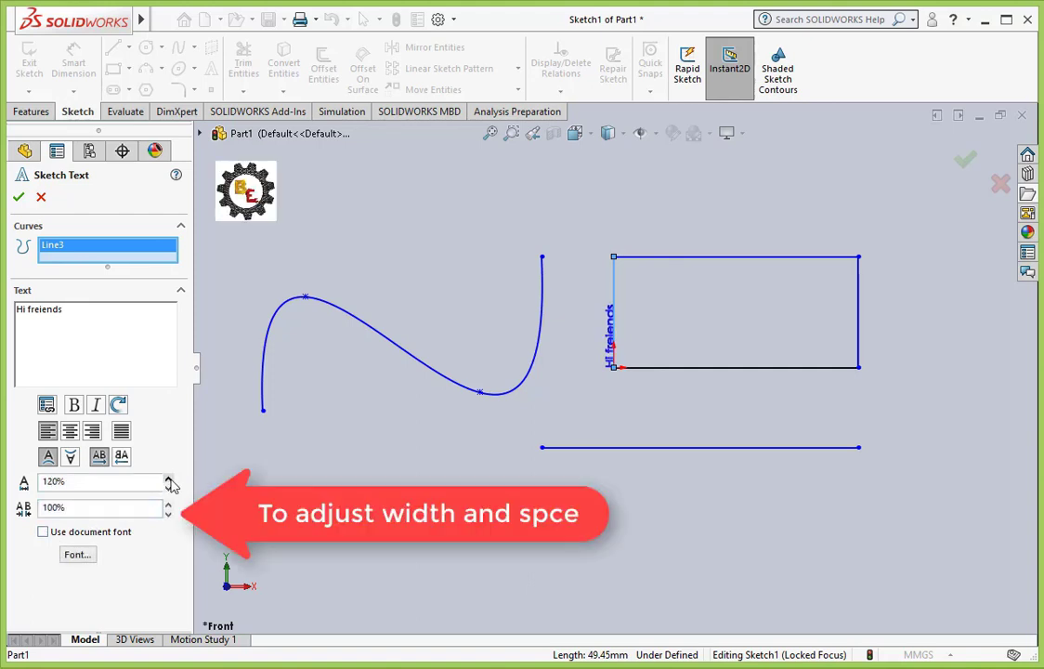
click(169, 477)
click(168, 478)
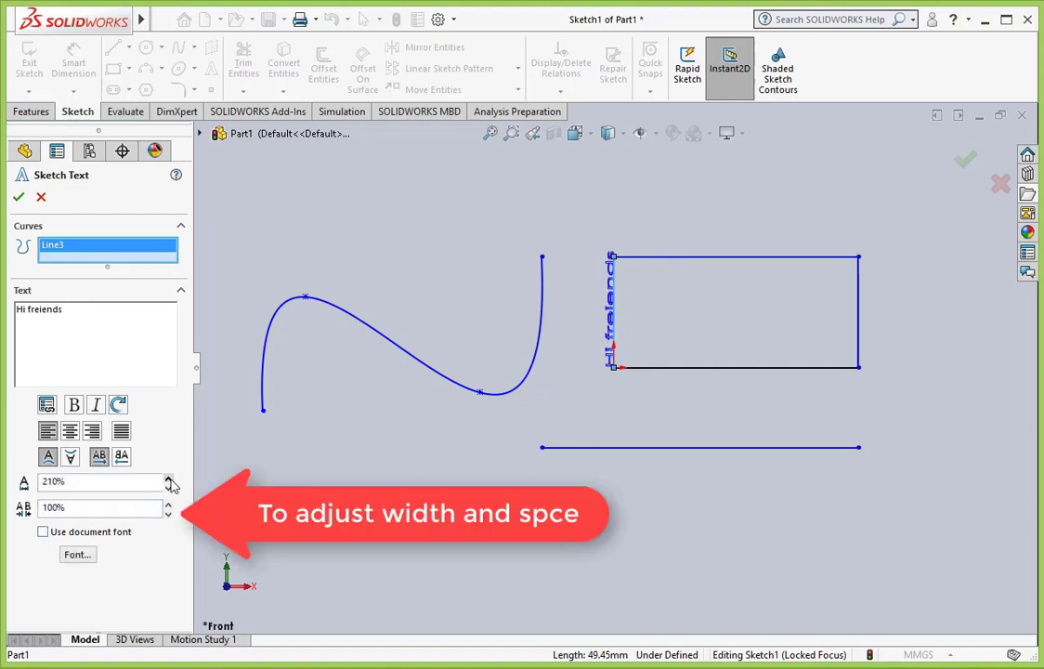
click(169, 478)
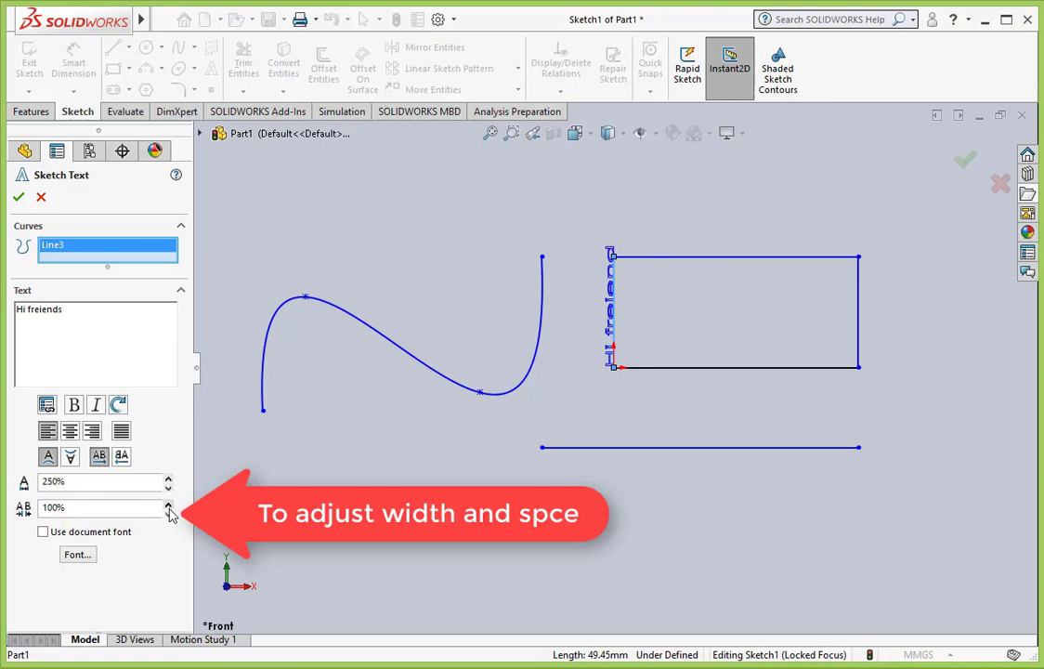
click(168, 512)
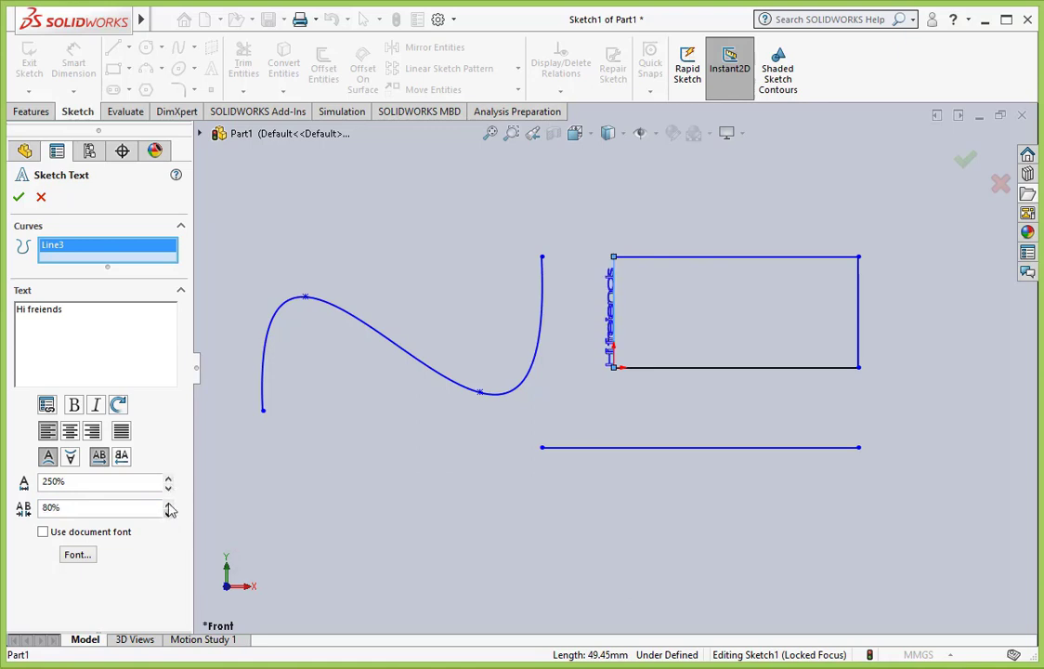
click(169, 503)
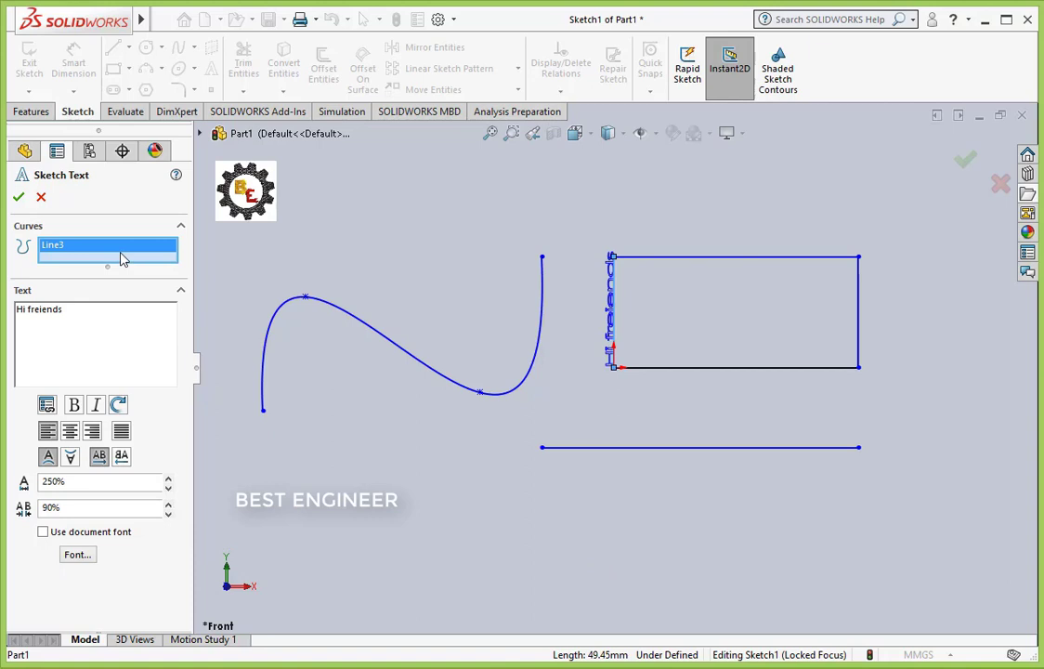
click(18, 196)
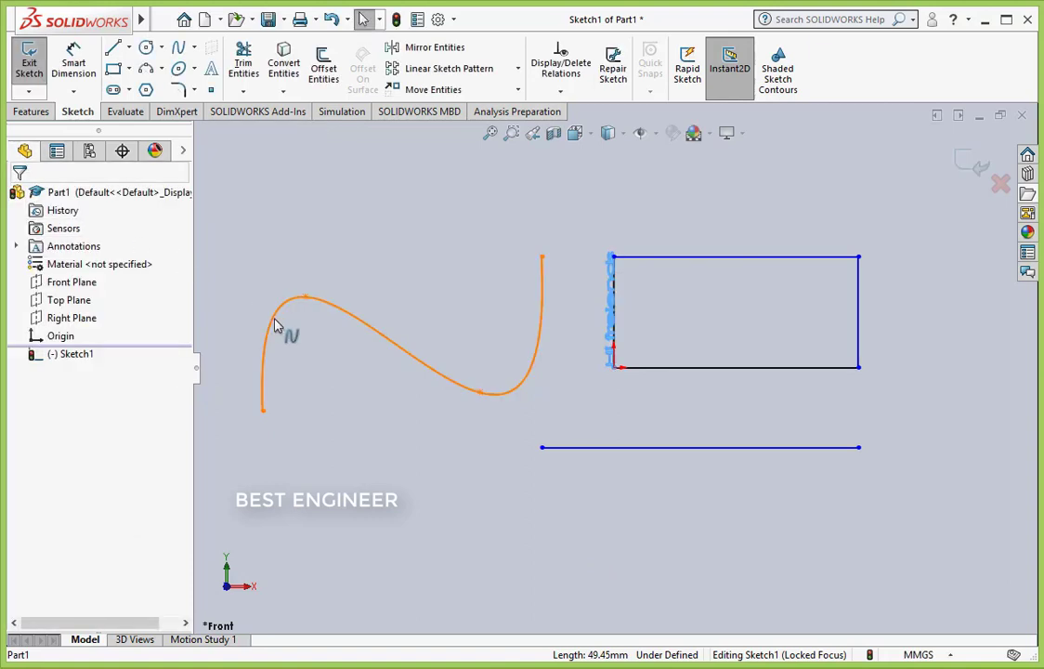
Step: Add sketch text 'solidworks' on Spline1, entering it in the Text box
click(264, 319)
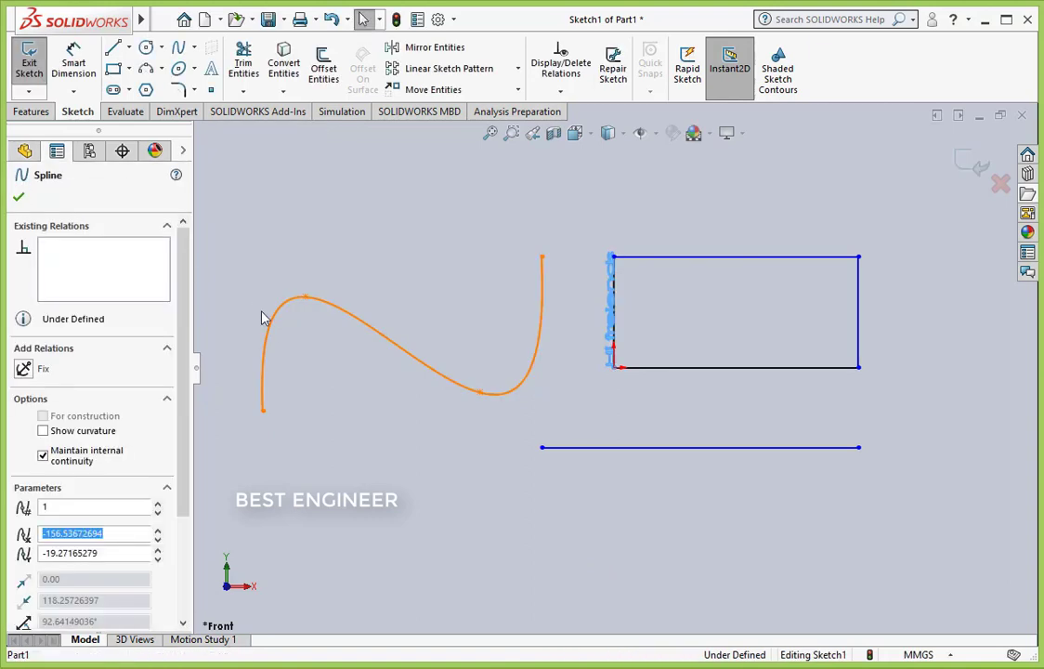
click(212, 72)
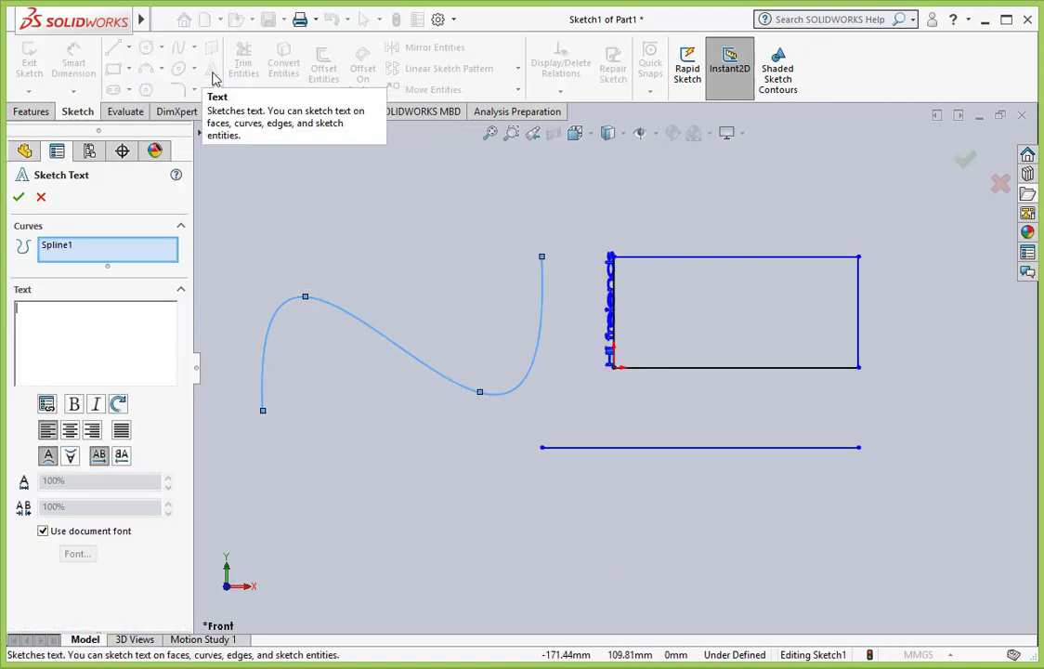
click(90, 305)
text(soli)
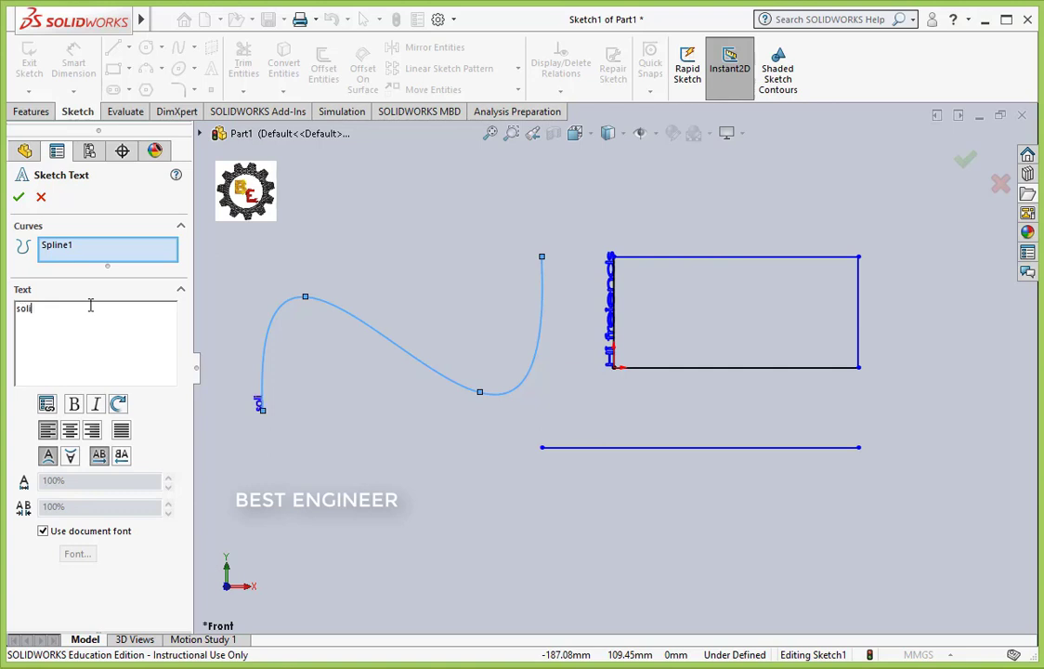
text(dworks)
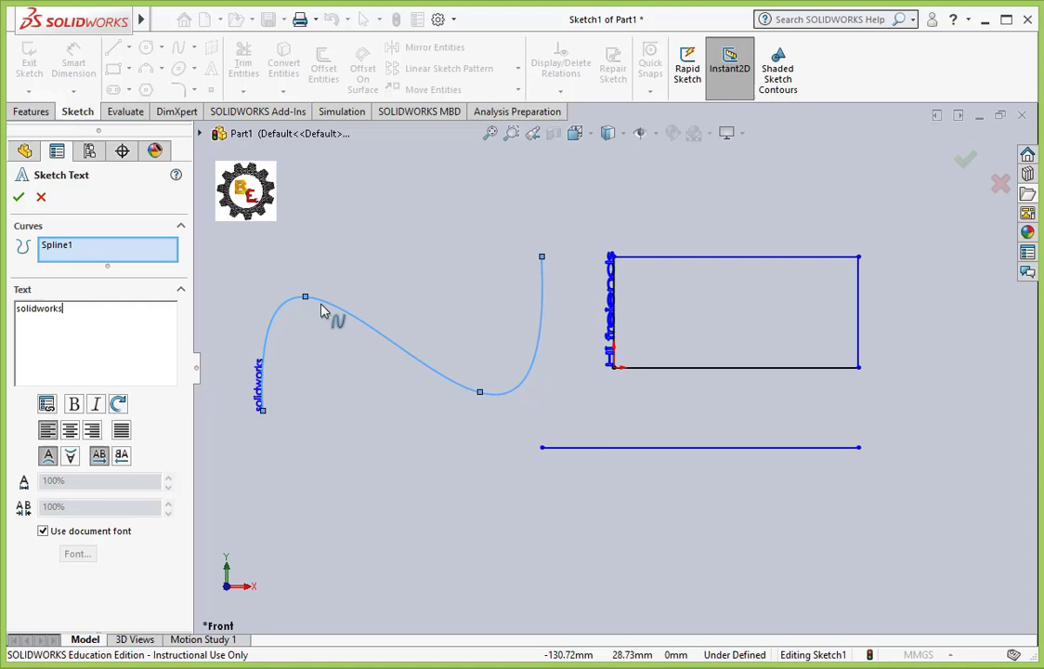
scroll(321, 306, up, 2)
scroll(323, 314, down, 2)
scroll(328, 326, down, 2)
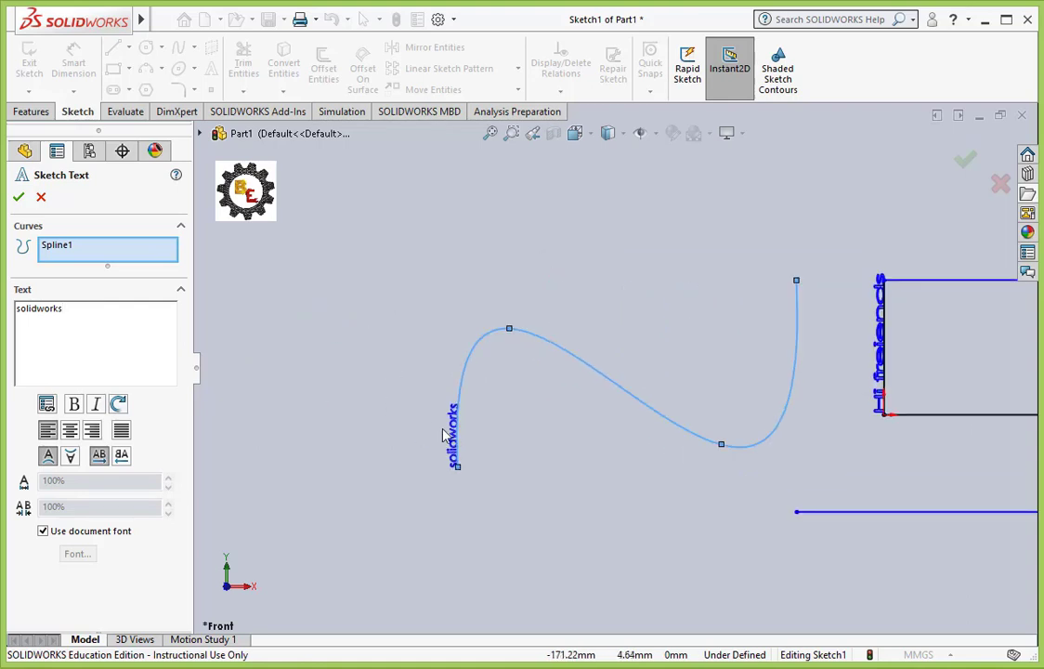
scroll(517, 455, down, 5)
scroll(520, 455, down, 1)
scroll(517, 450, up, 1)
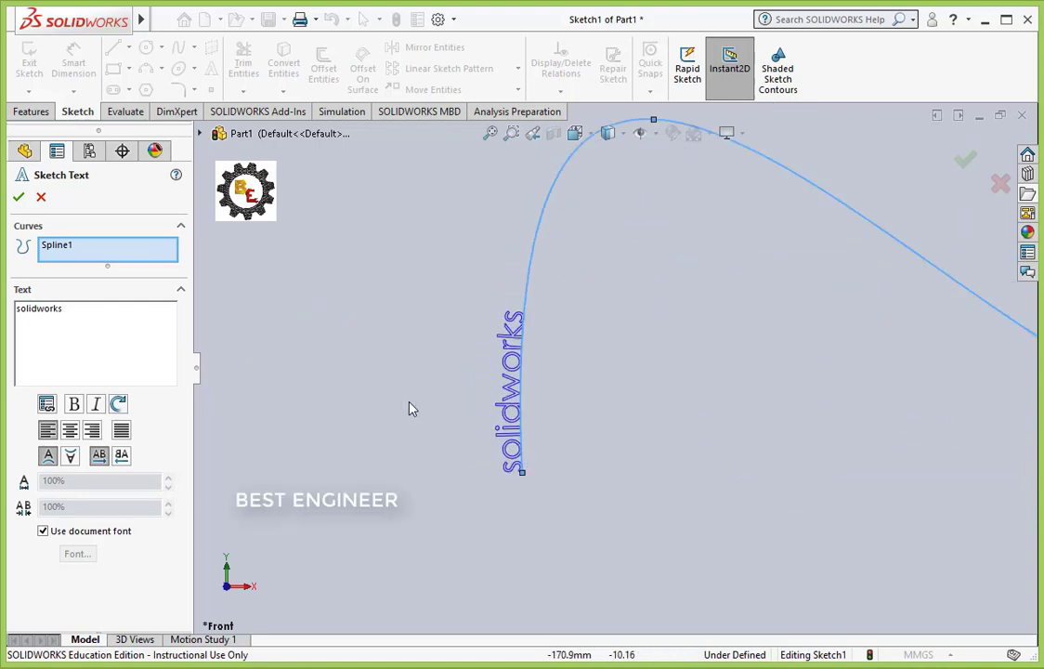
scroll(624, 298, up, 2)
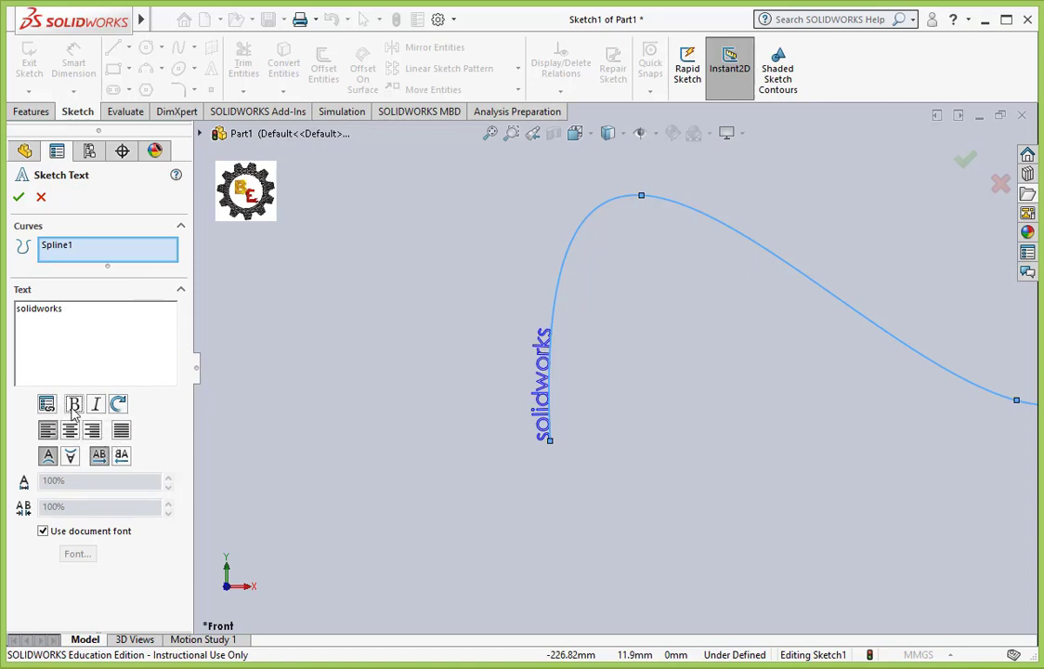
Step: Make the 'solidworks' text italic with rotated letters and centre it on the spline
double_click(102, 308)
click(76, 405)
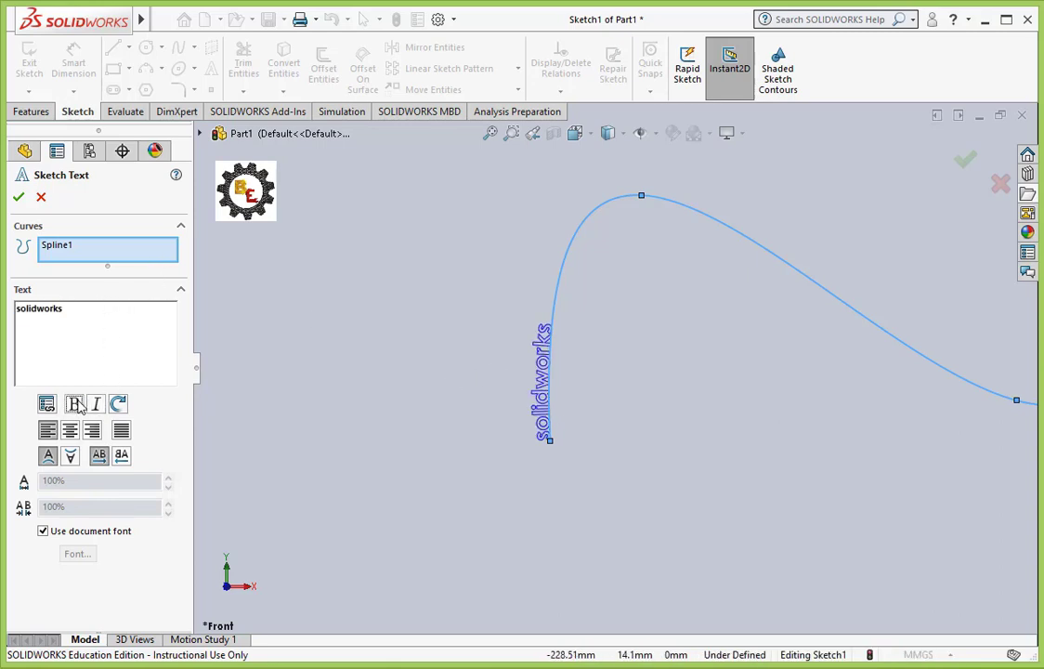
scroll(471, 429, up, 2)
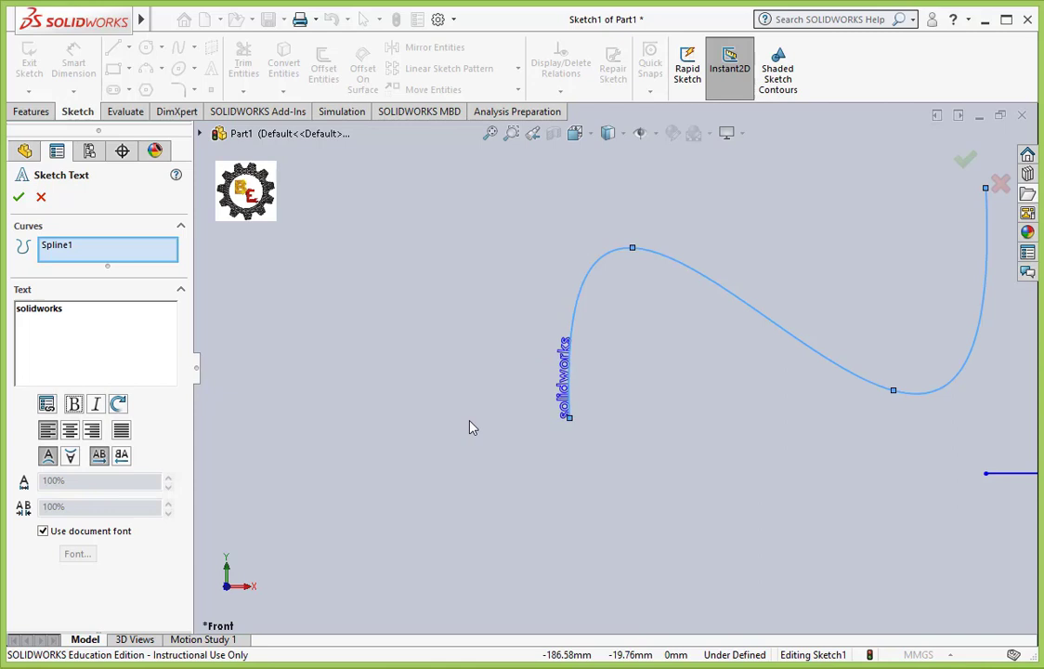
scroll(471, 426, down, 4)
scroll(716, 233, down, 2)
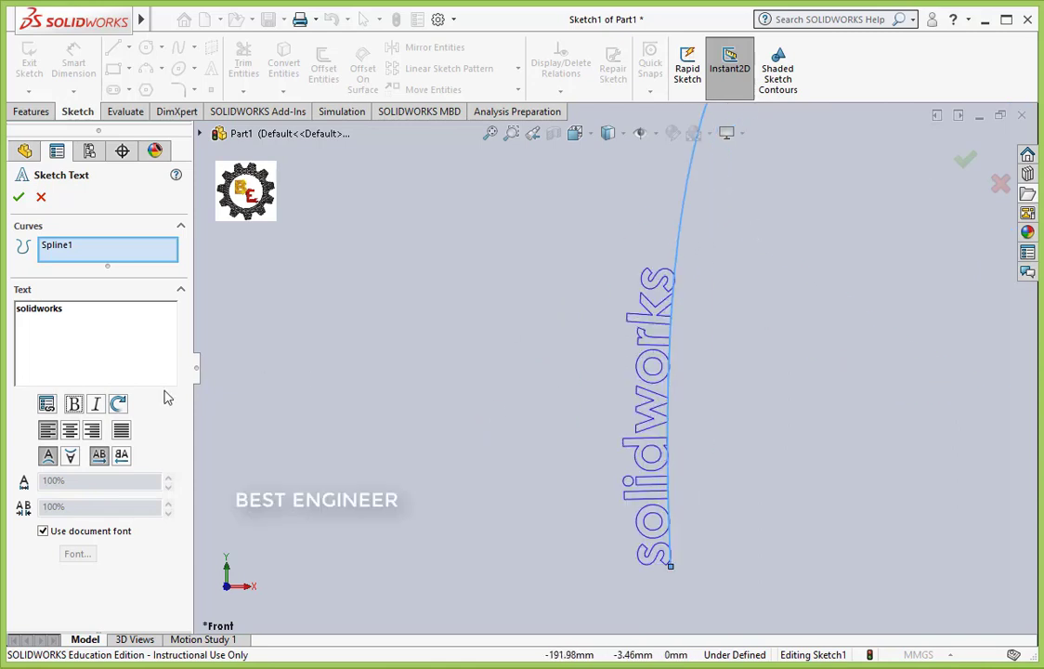
click(76, 405)
click(96, 406)
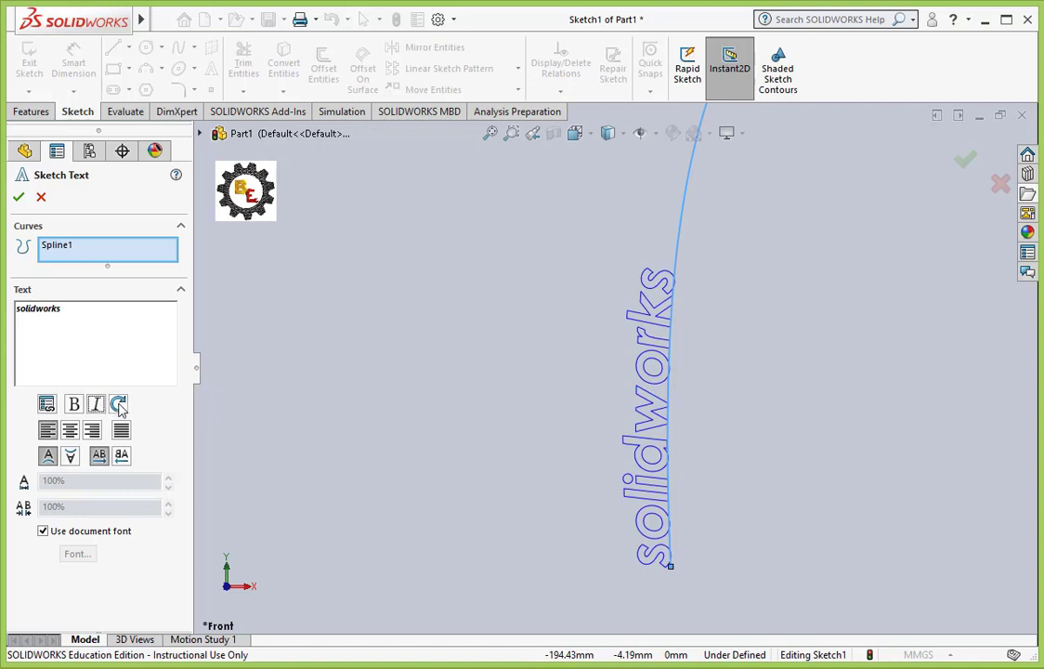
click(119, 406)
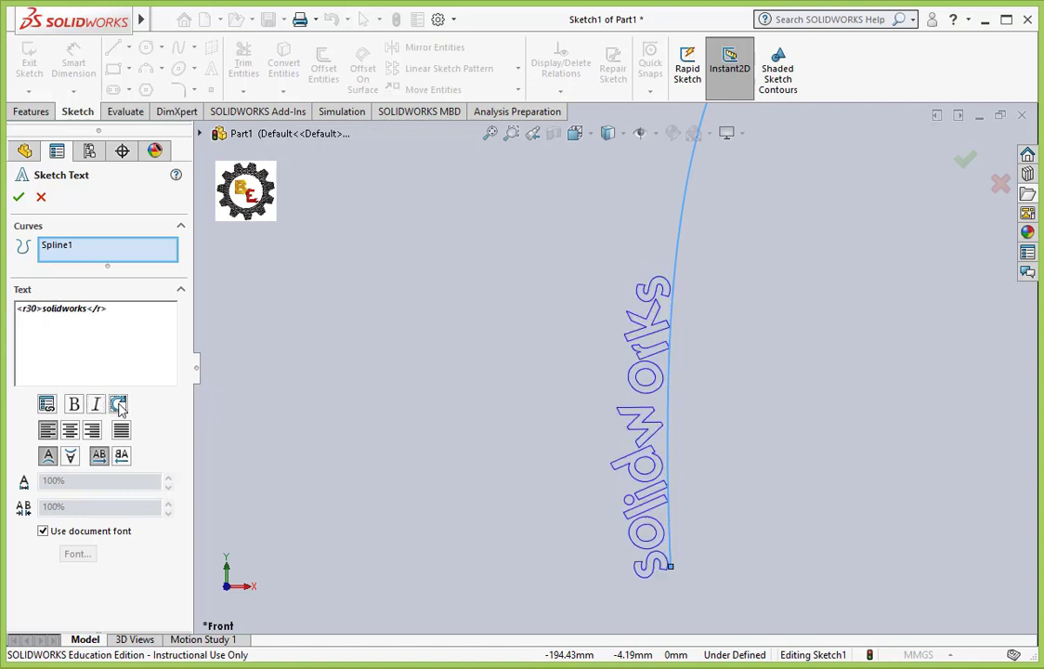
click(72, 431)
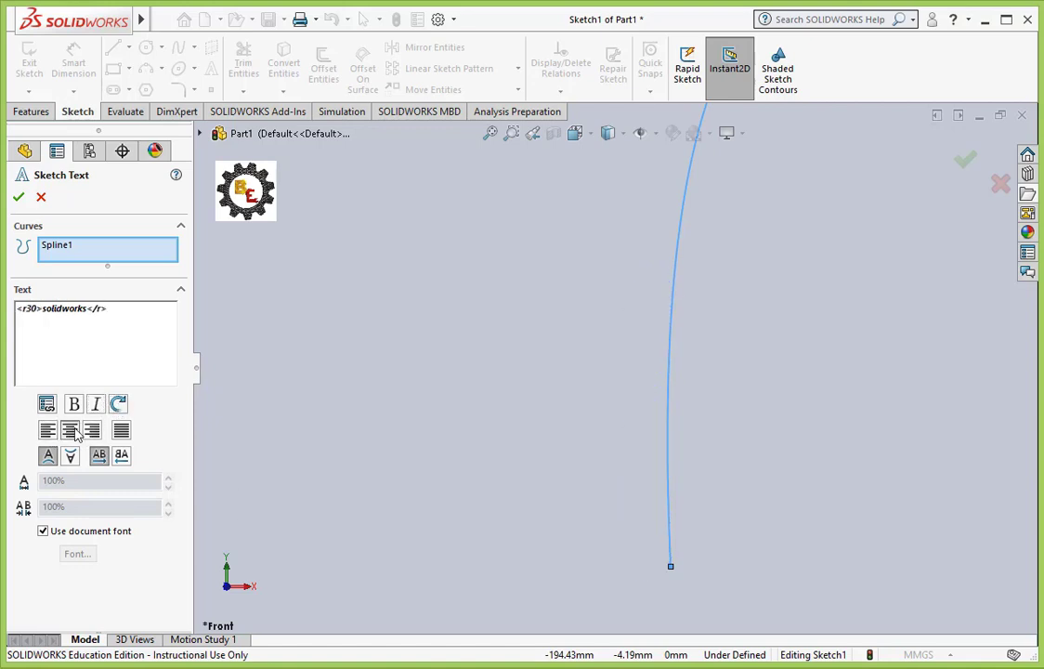
Step: Try right, full-span, flip and mirror options, ending with centred, upright, normal-reading text
scroll(772, 273, up, 4)
scroll(651, 354, up, 3)
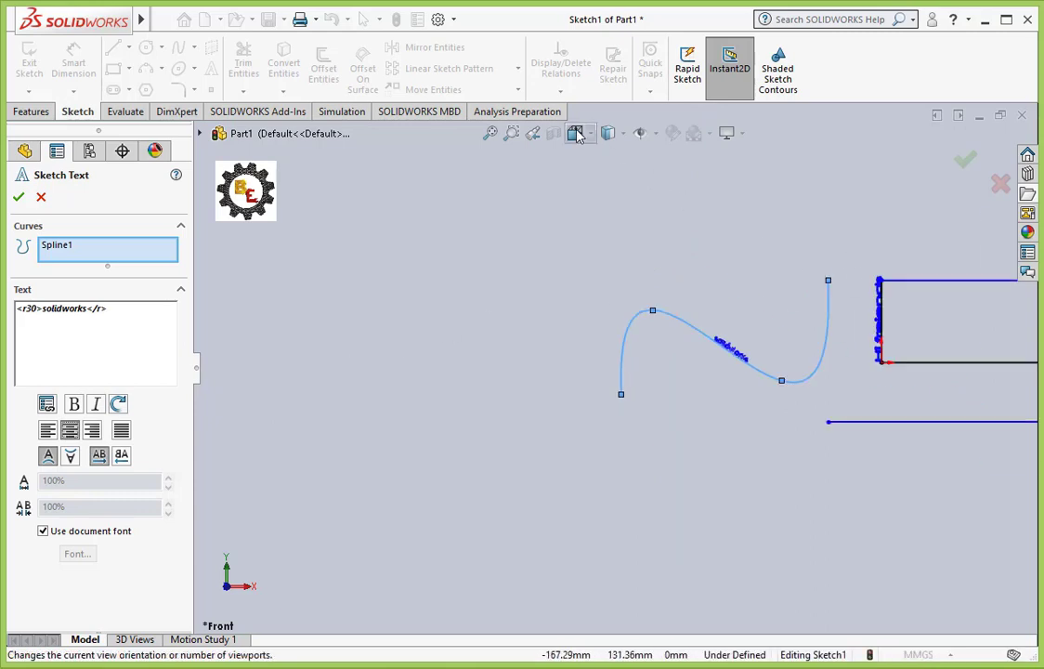
click(512, 133)
scroll(478, 361, down, 1)
scroll(510, 383, down, 3)
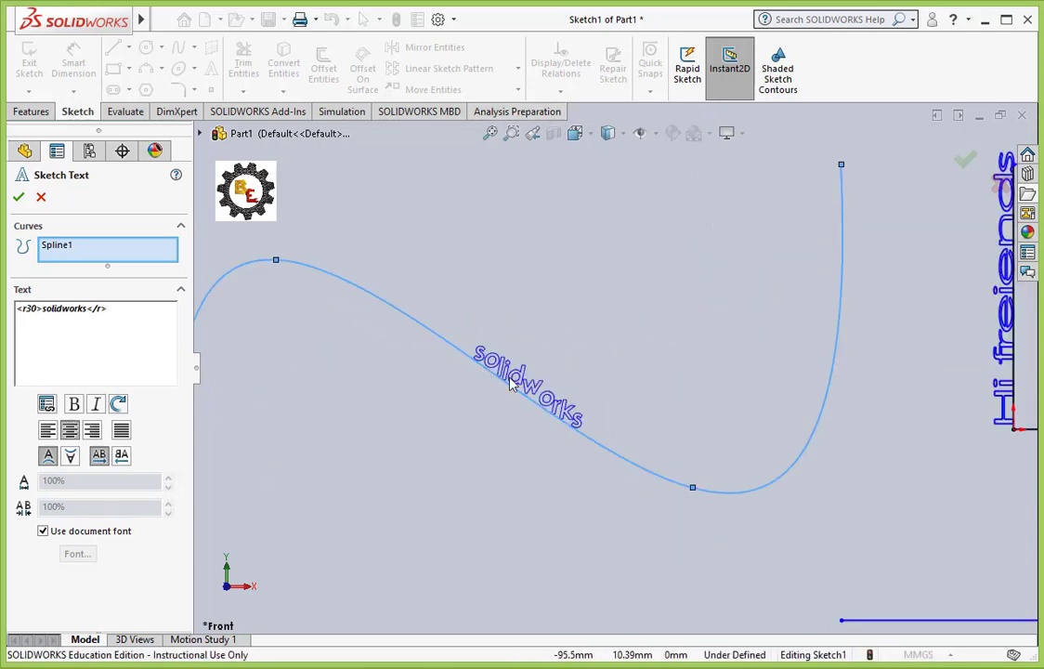
key(z)
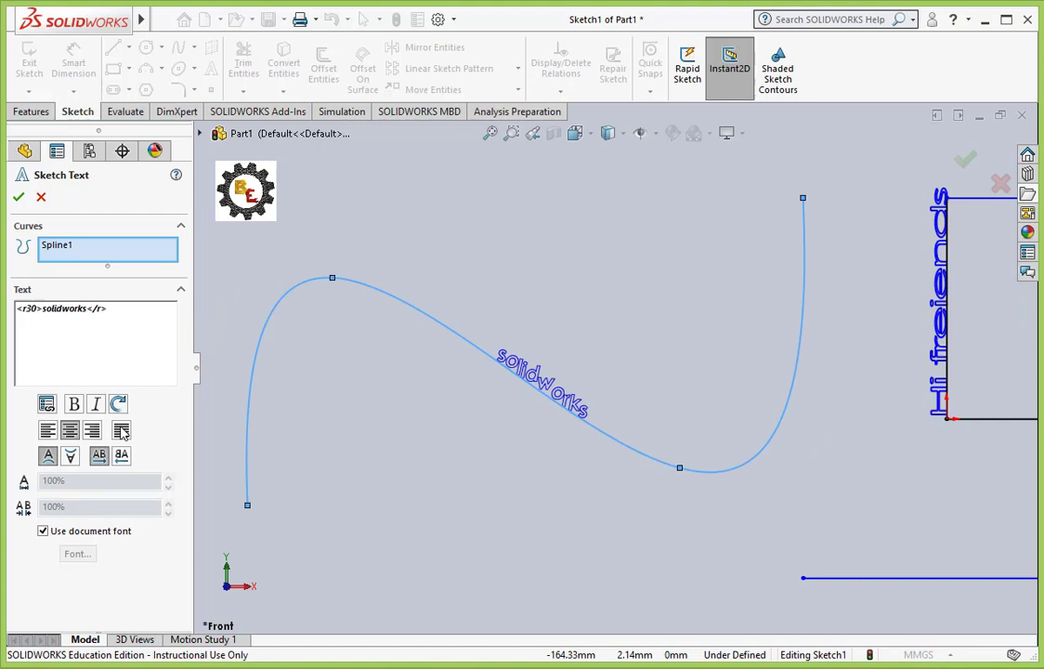
click(92, 430)
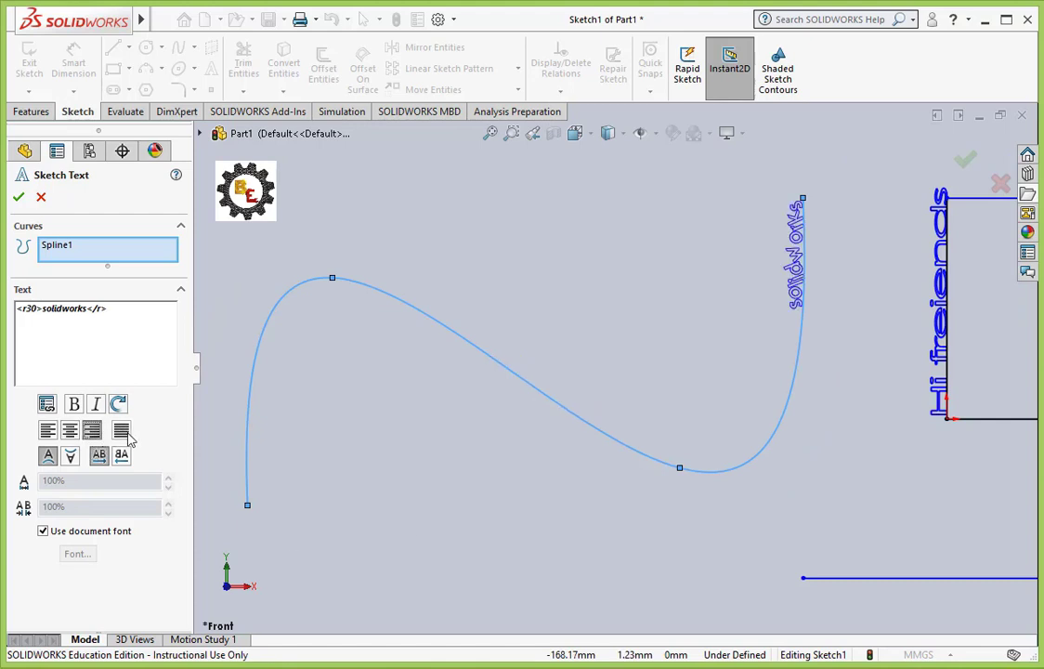
click(124, 435)
click(70, 433)
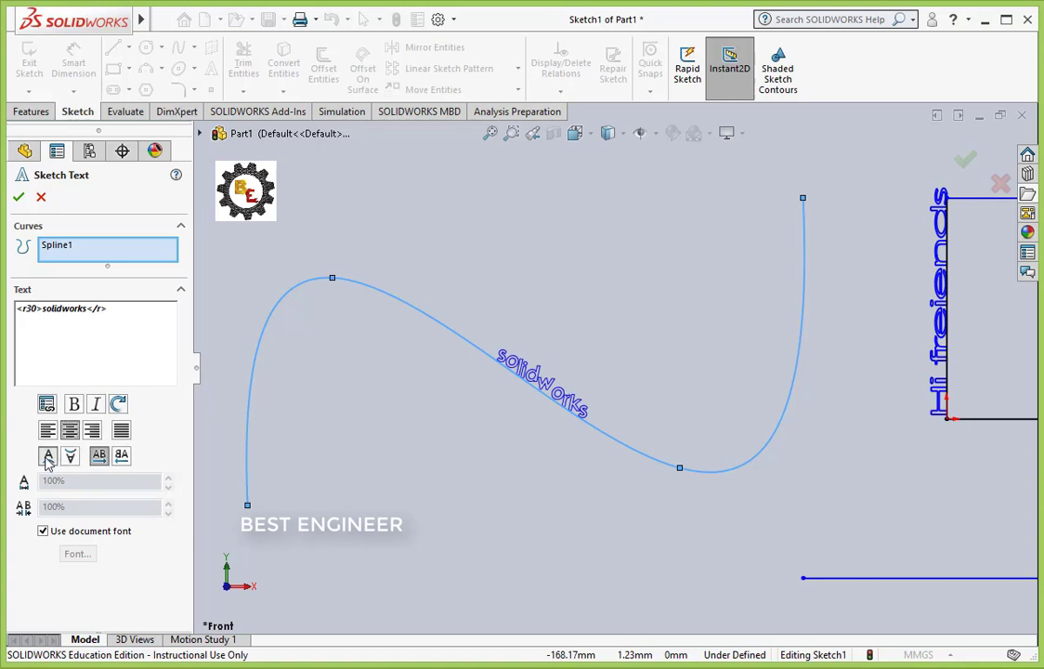
click(69, 455)
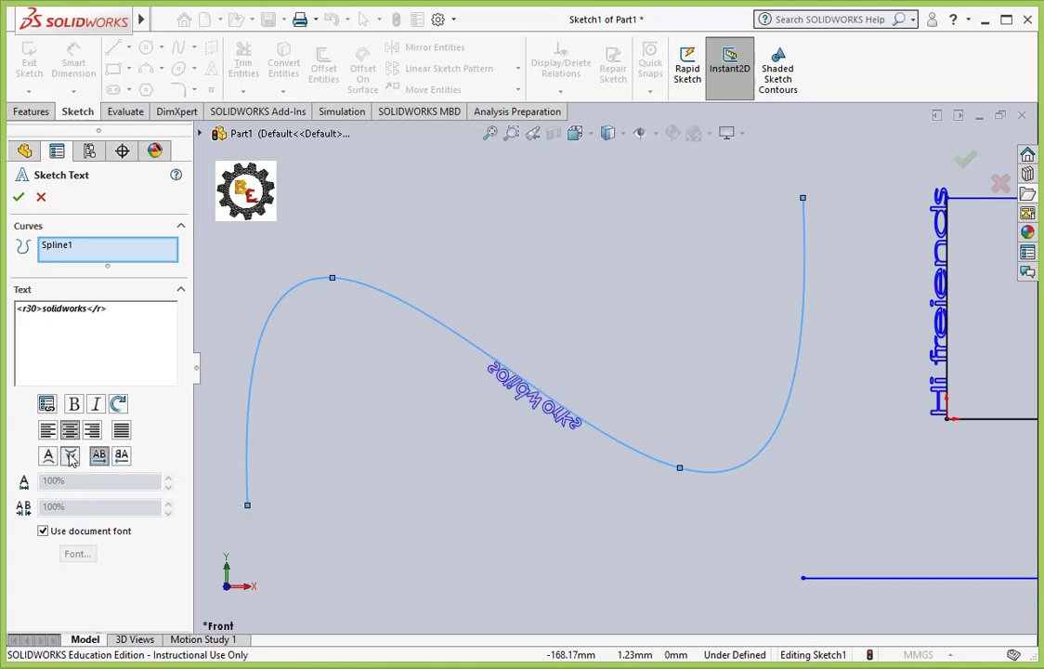
click(70, 456)
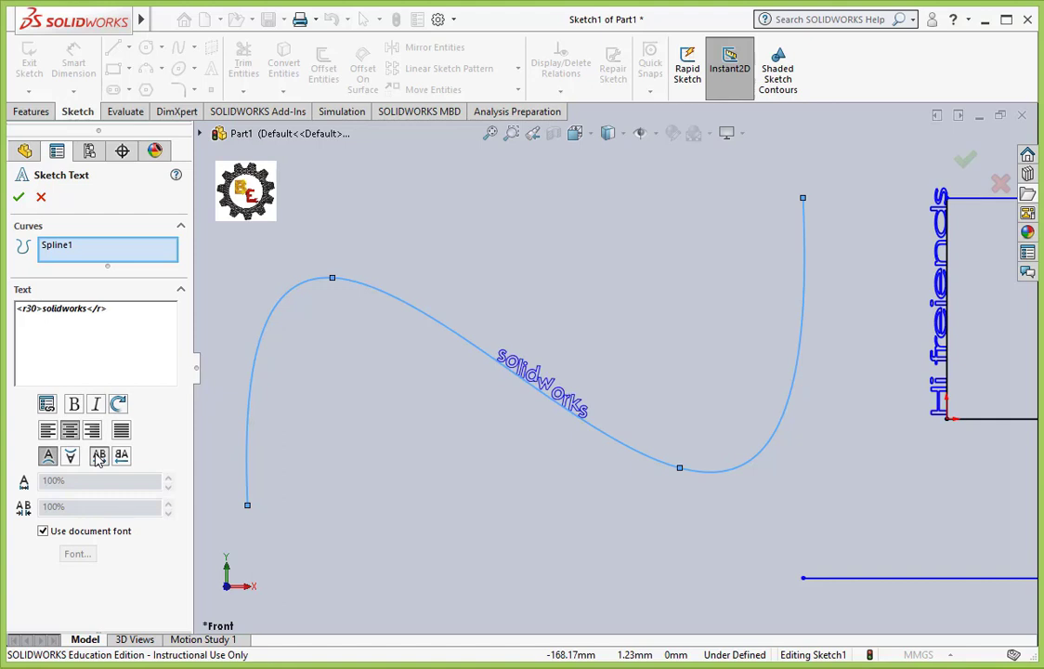
click(121, 457)
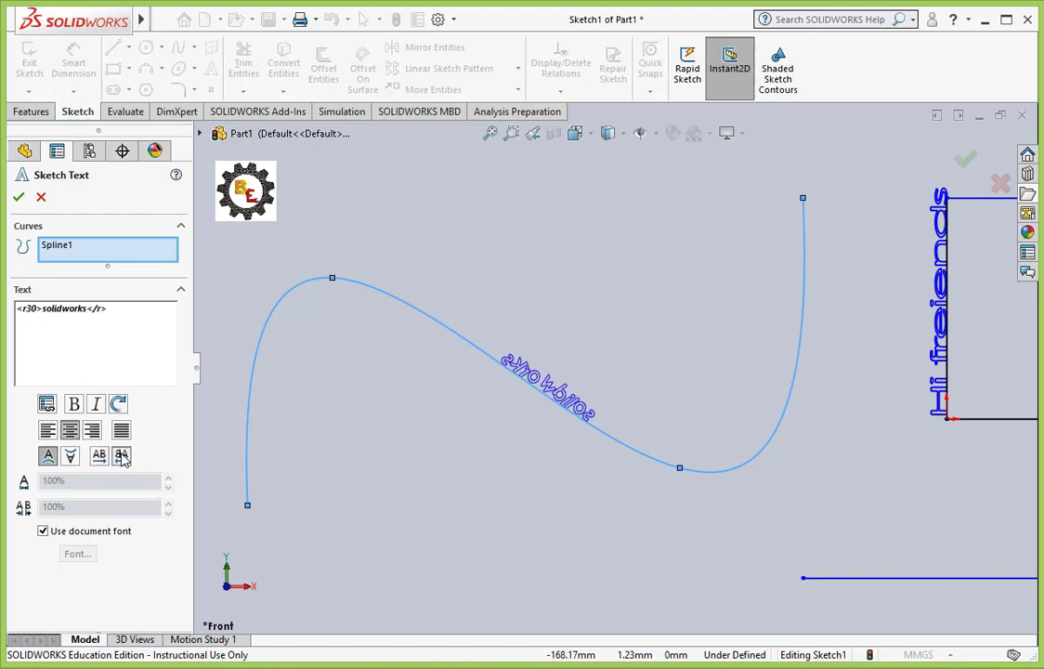
click(99, 456)
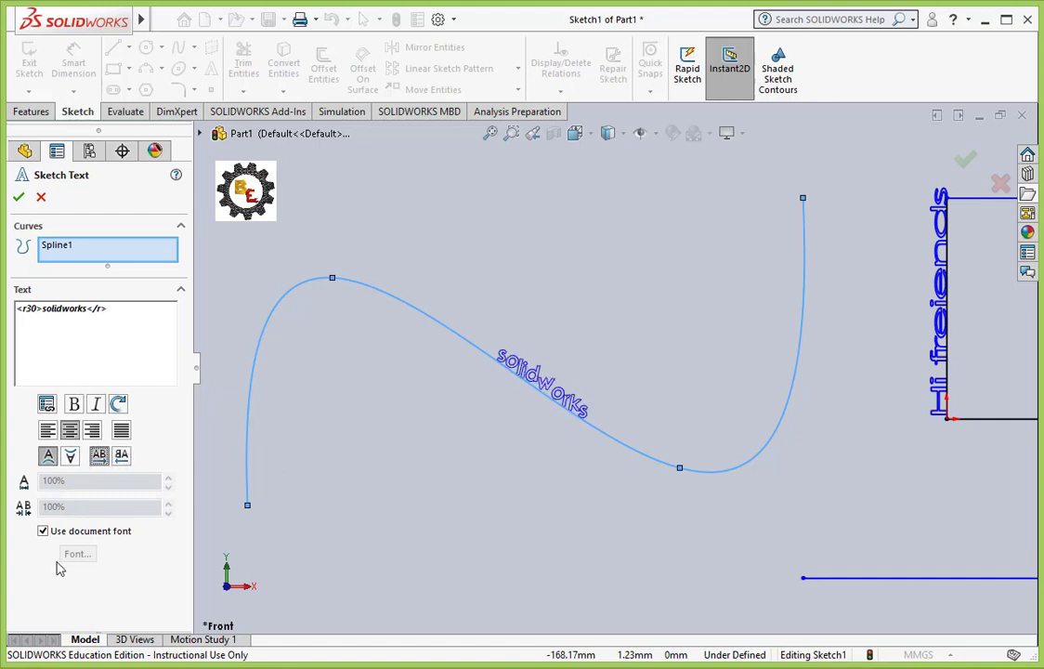
Step: Disable the document font and set width factor 240% and spacing 120%
click(47, 533)
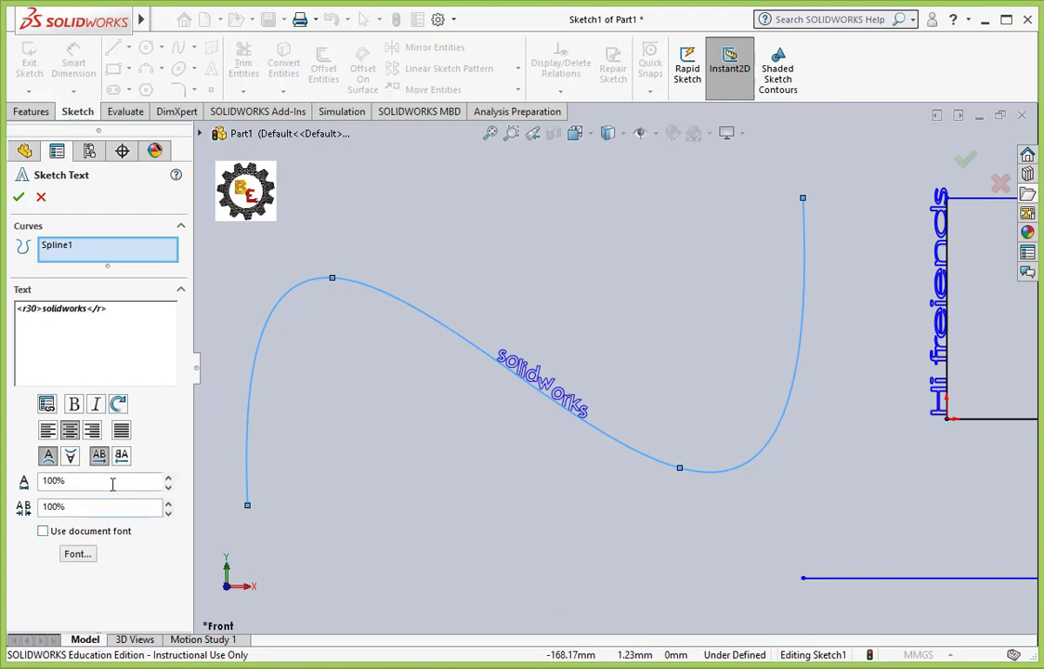
click(168, 482)
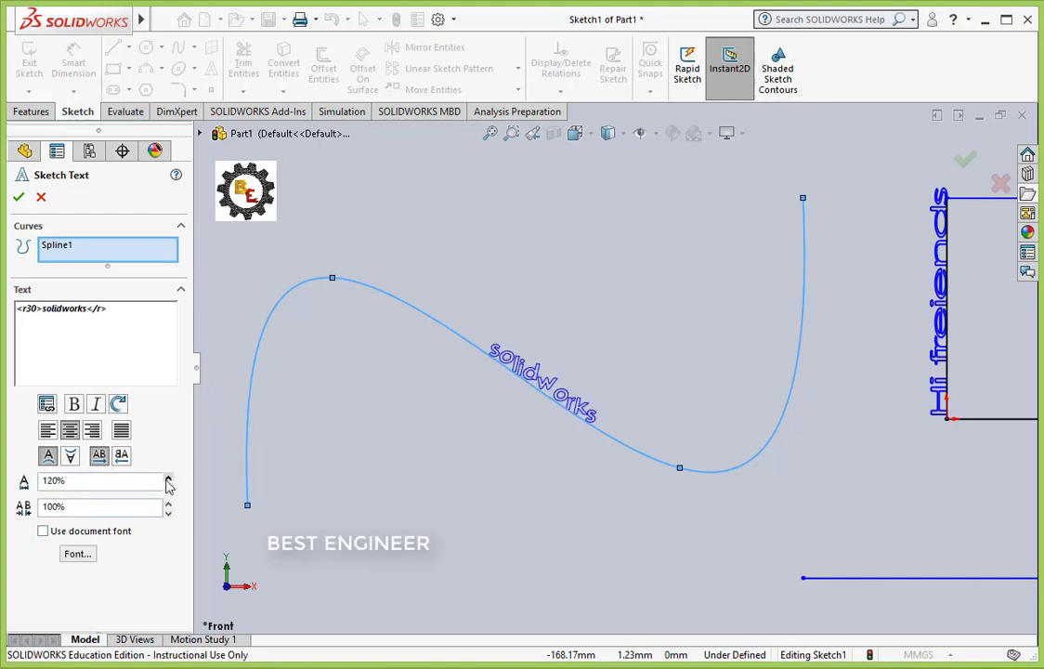
click(168, 481)
click(169, 477)
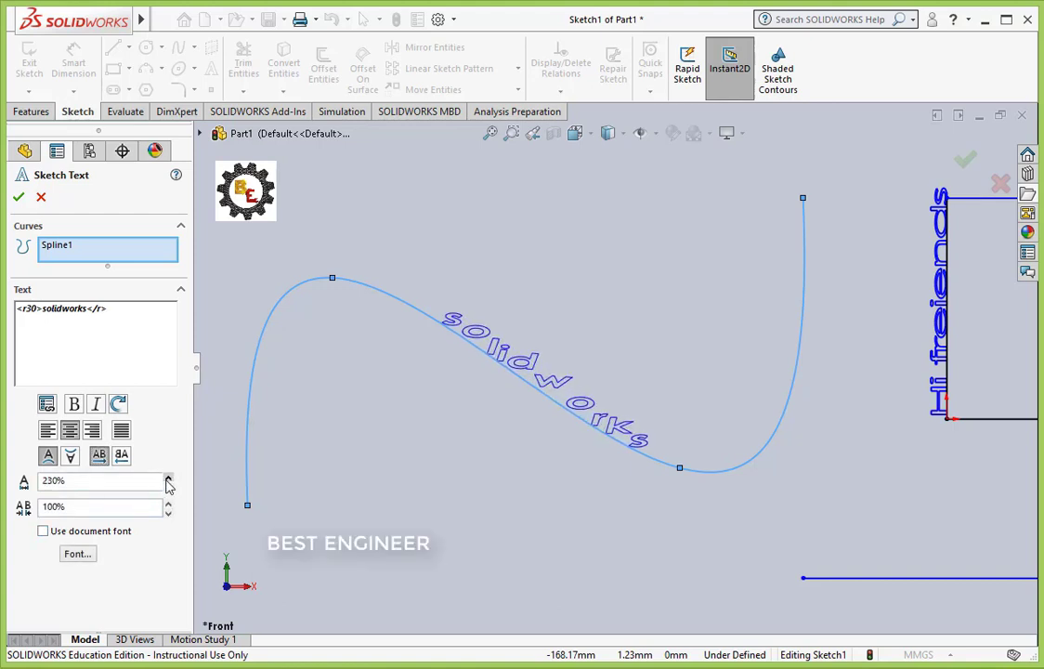
click(168, 477)
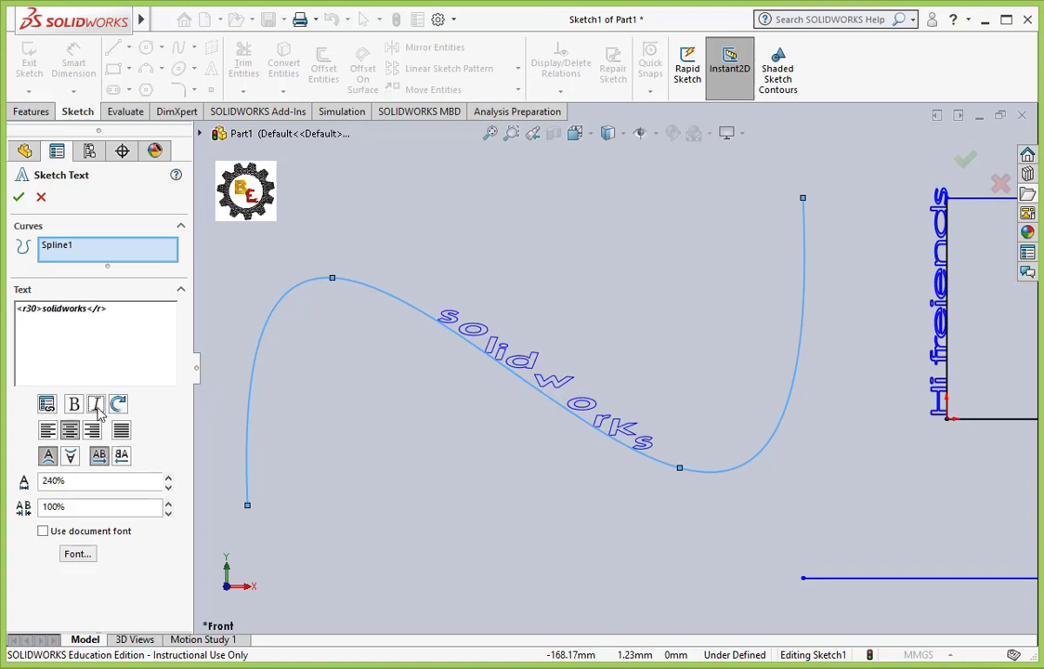
click(168, 515)
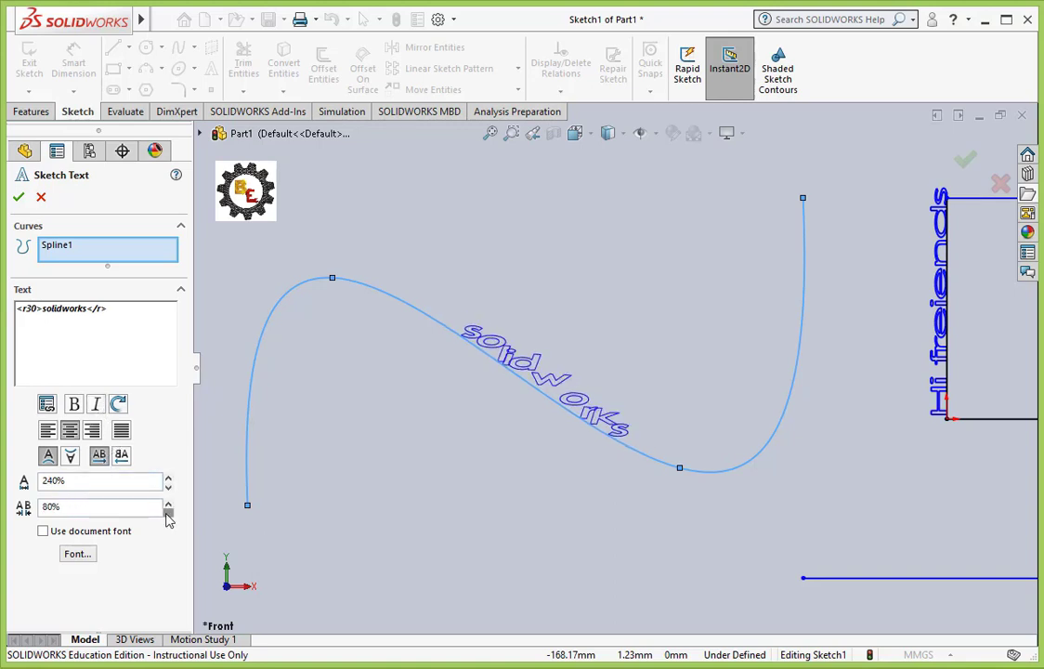
click(168, 502)
click(169, 503)
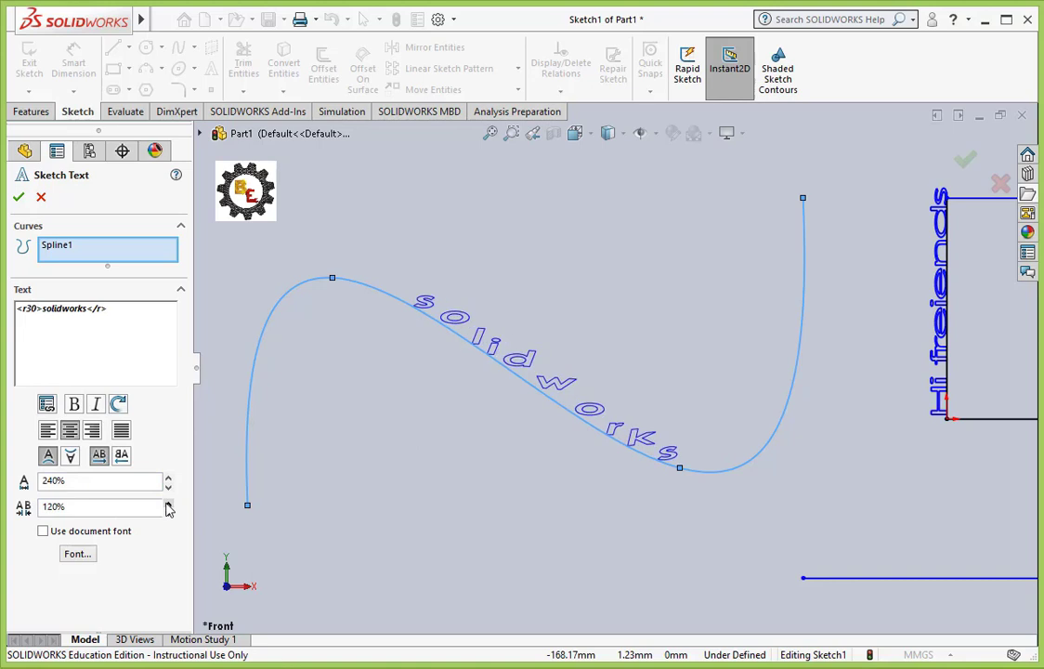
Step: Accept the spline text, then add 'SOLID WORKS 2018' along the bottom horizontal line
click(19, 197)
click(495, 135)
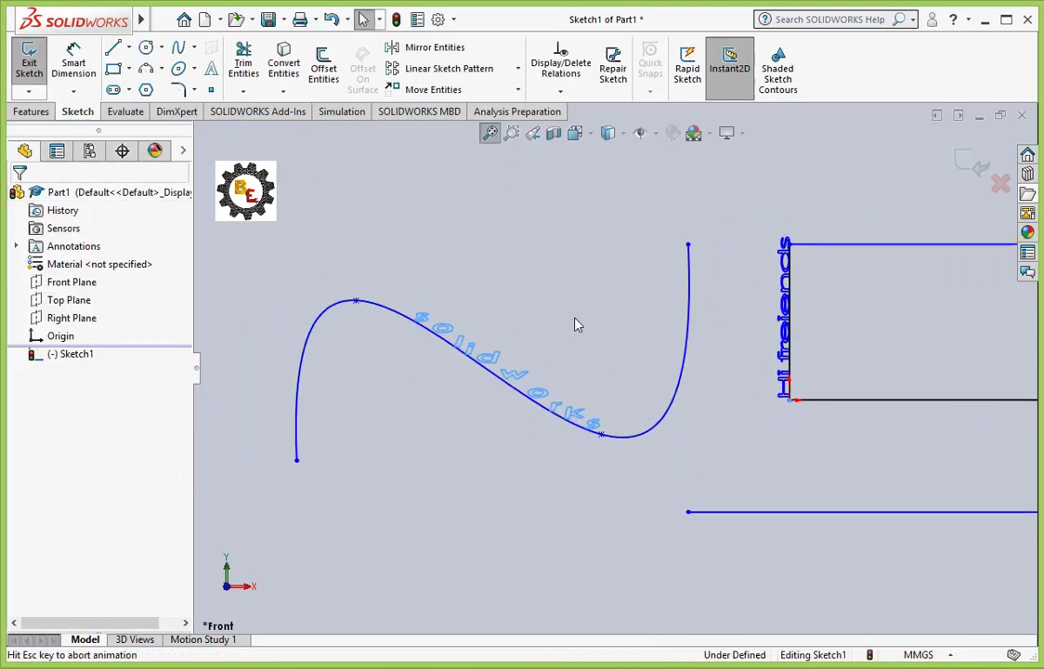
click(644, 461)
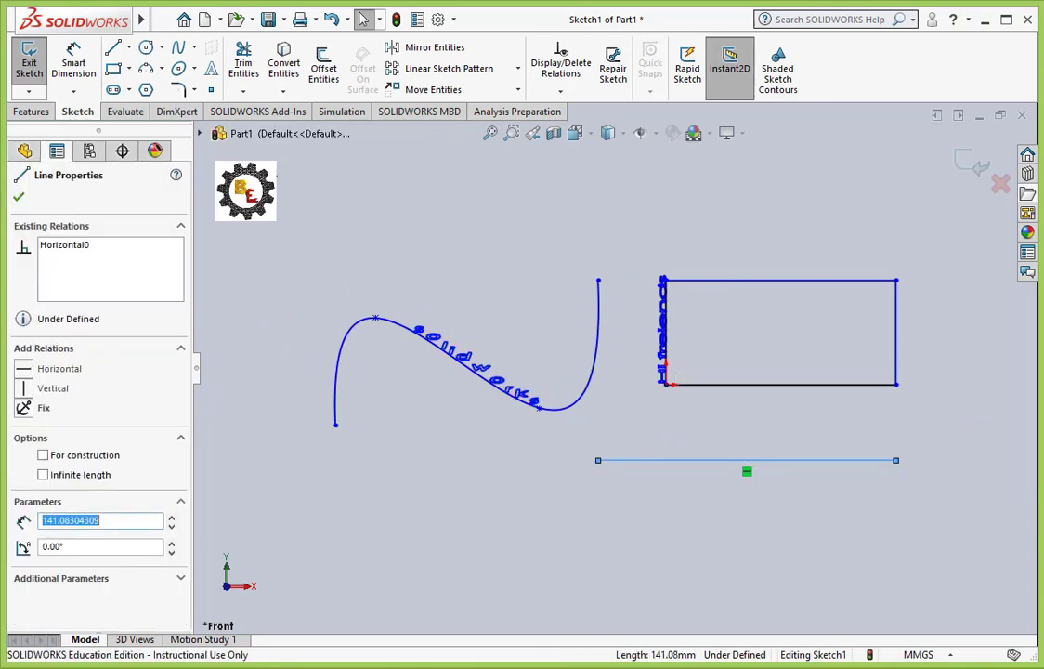
click(212, 75)
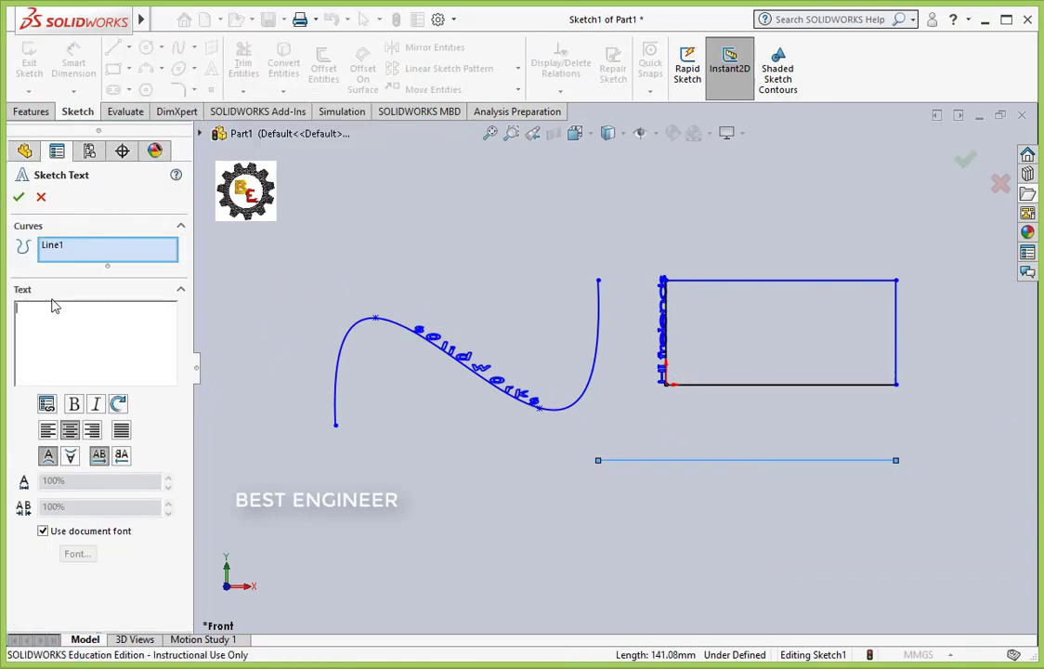
text(SOLID)
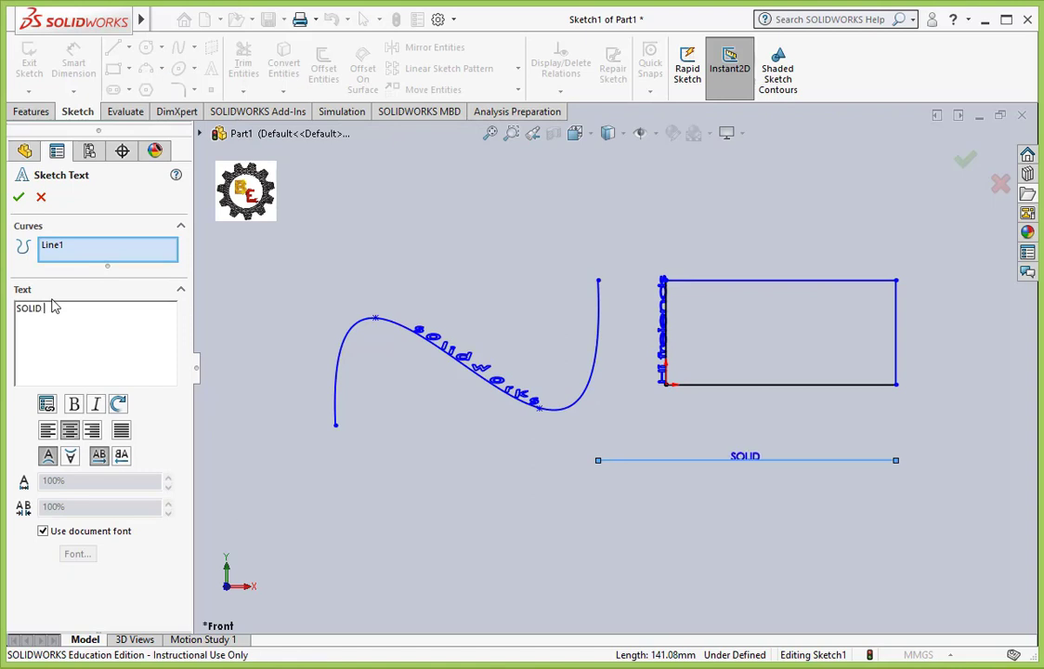
text( WORKS)
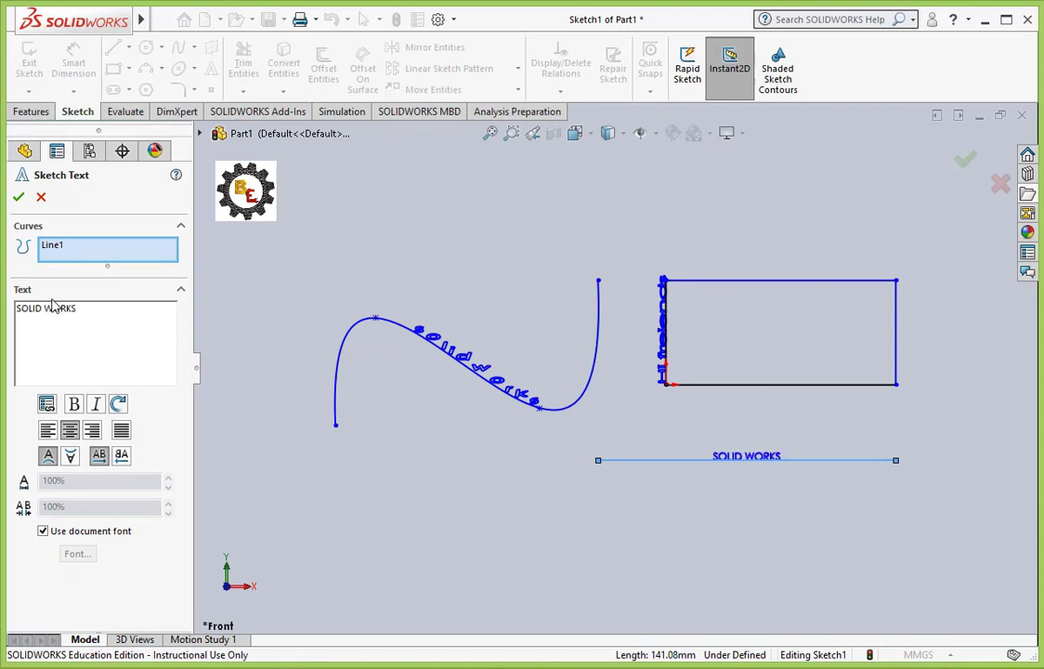
text( 201)
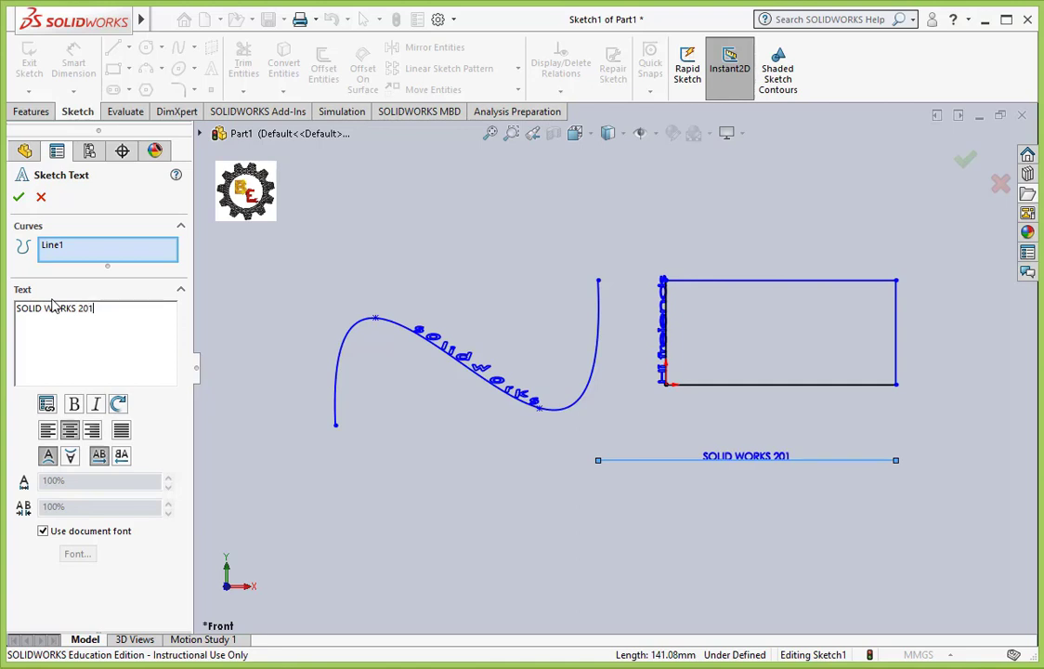
text(8)
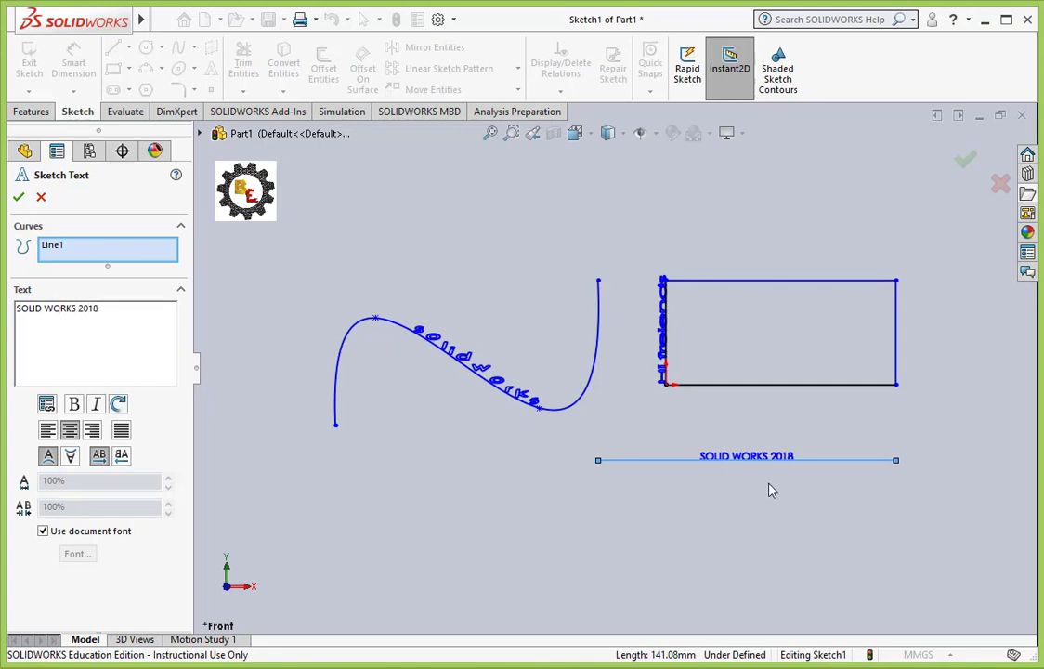
scroll(853, 504, down, 3)
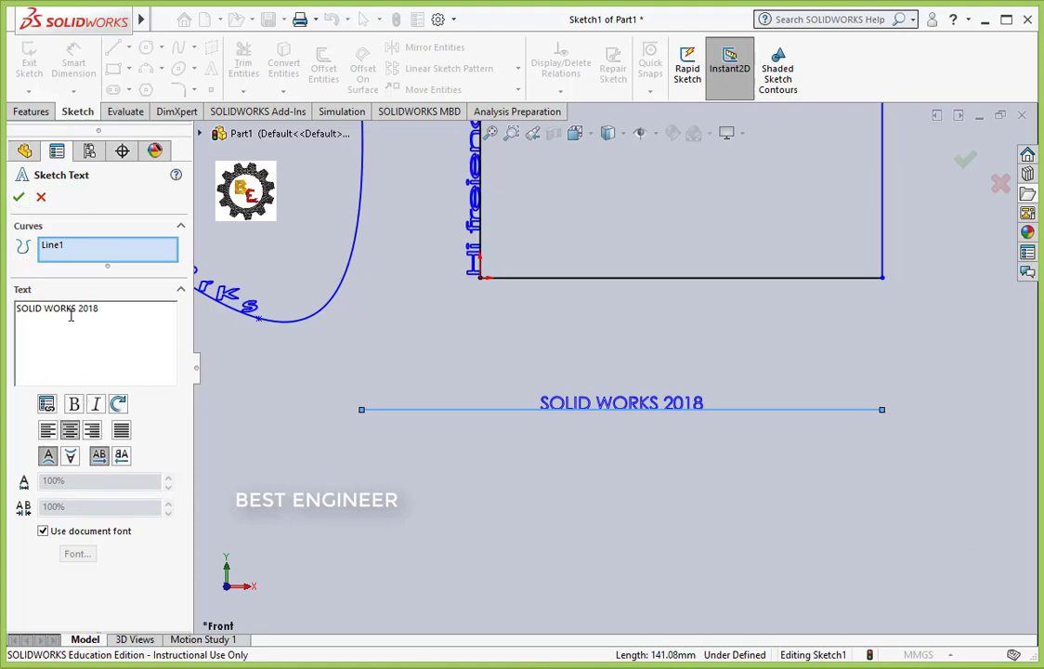
Step: Disable the document font and set the text width factor to 180%
click(43, 530)
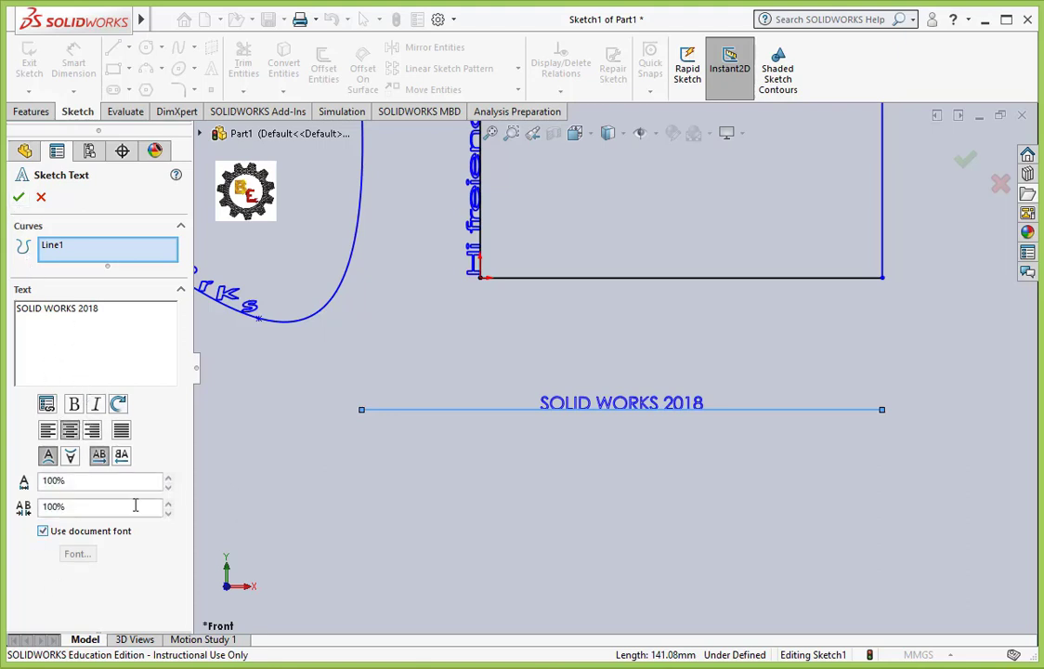
click(168, 477)
click(168, 478)
click(168, 478)
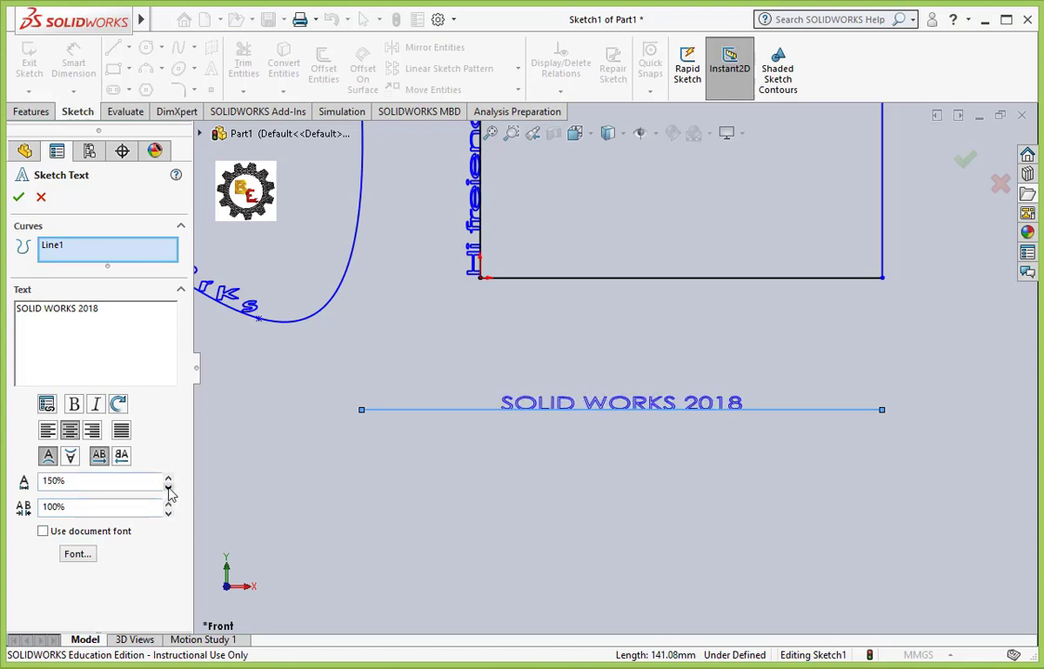
click(169, 479)
click(168, 479)
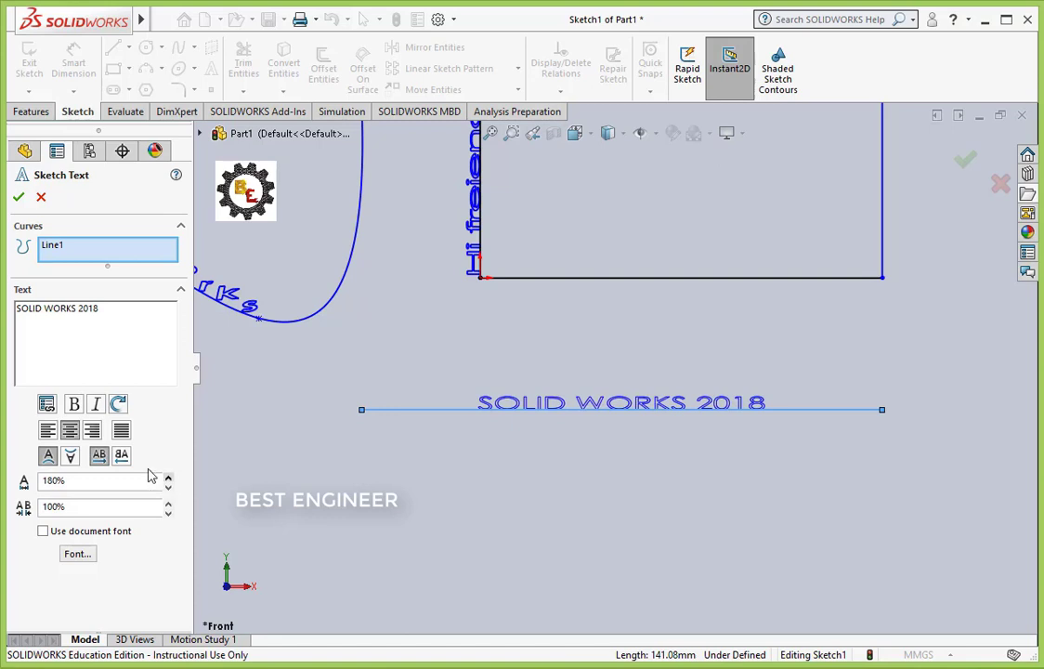
Step: Make 'SOLID WORKS 2018' italic with rotated letters, right-aligned on the line
triple_click(62, 308)
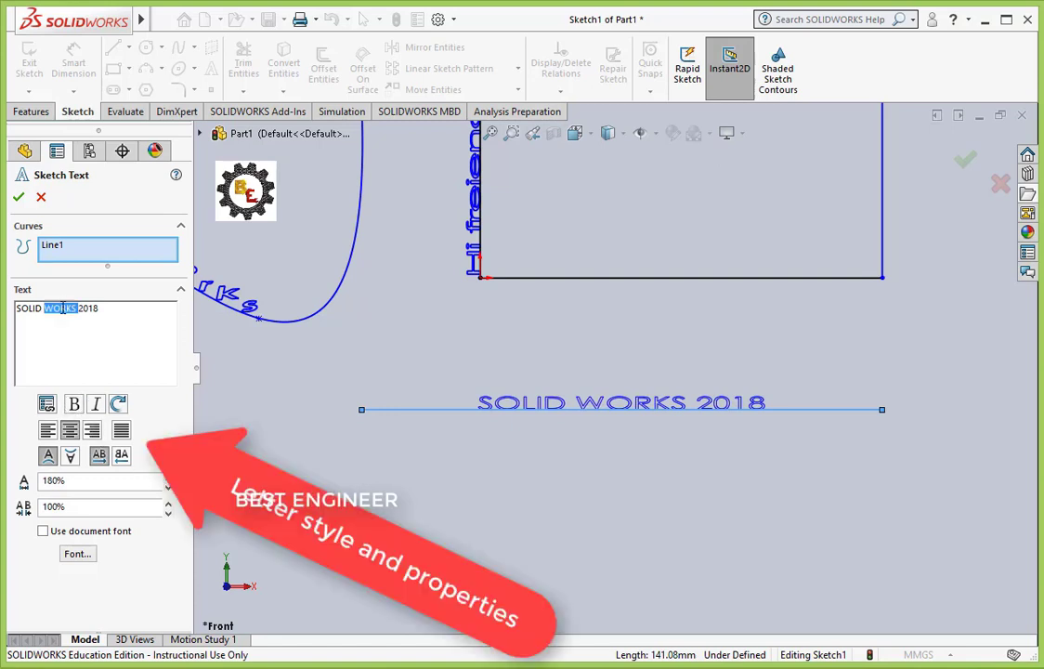
click(103, 308)
drag(99, 307, 14, 308)
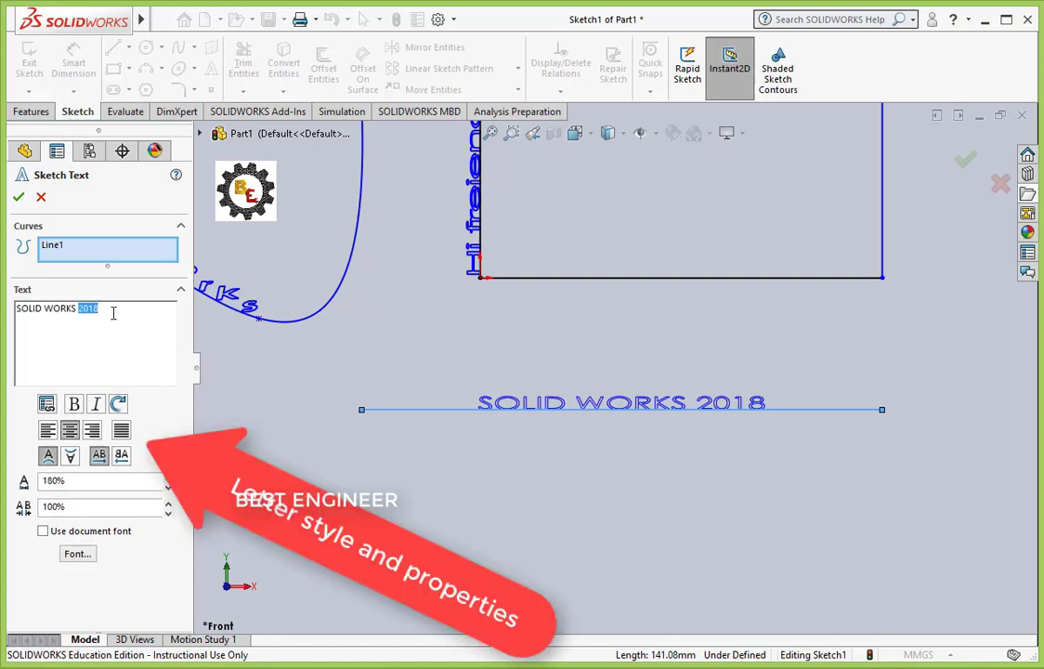
click(74, 408)
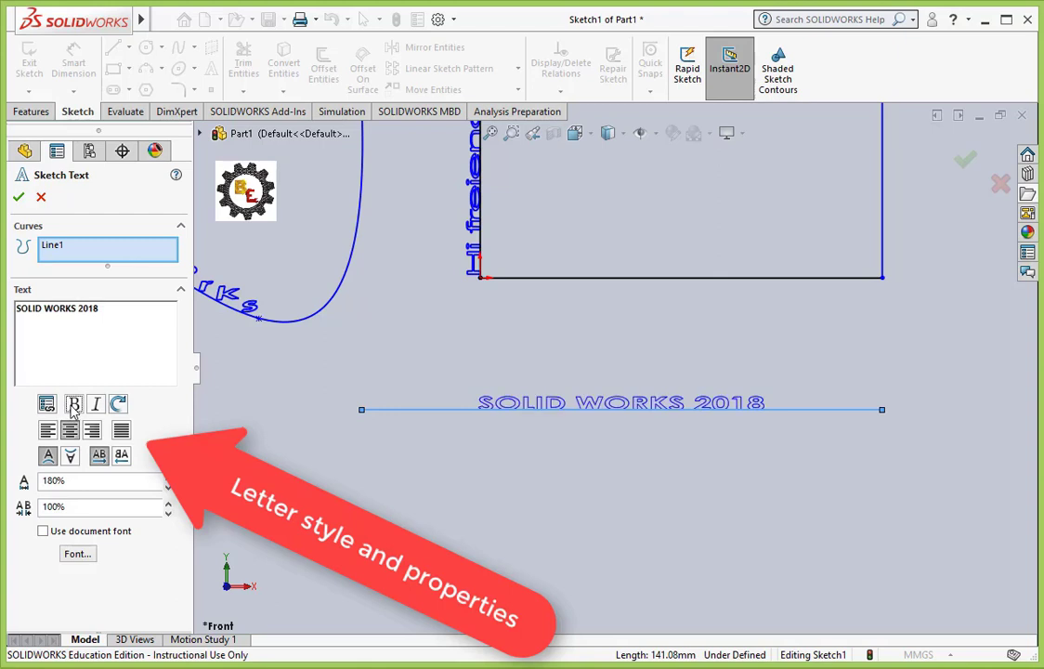
click(73, 406)
click(96, 404)
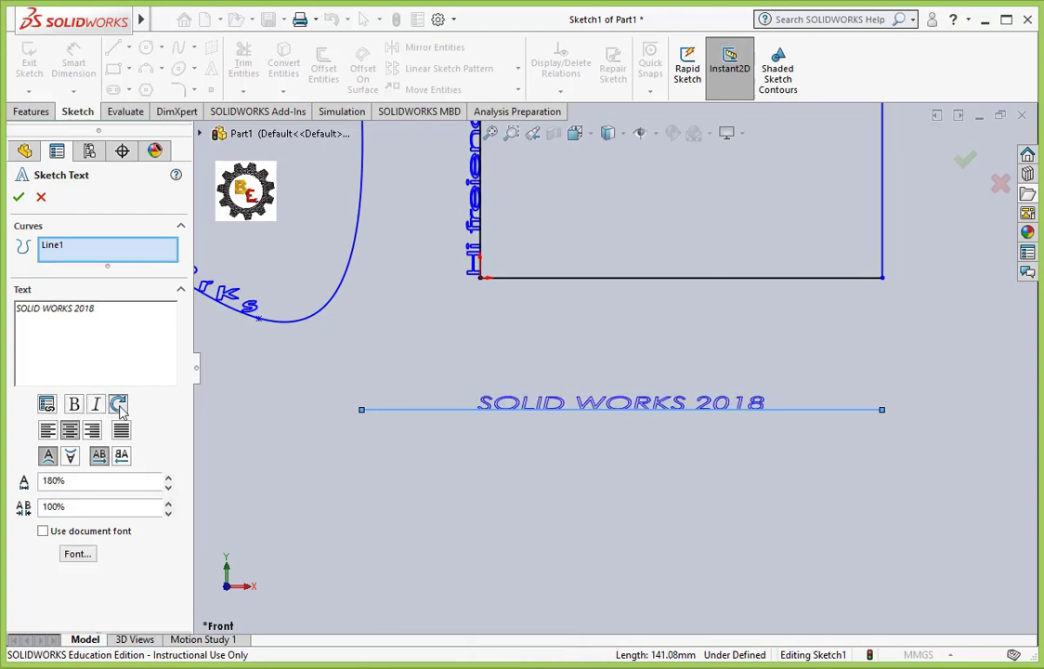
click(118, 406)
click(47, 432)
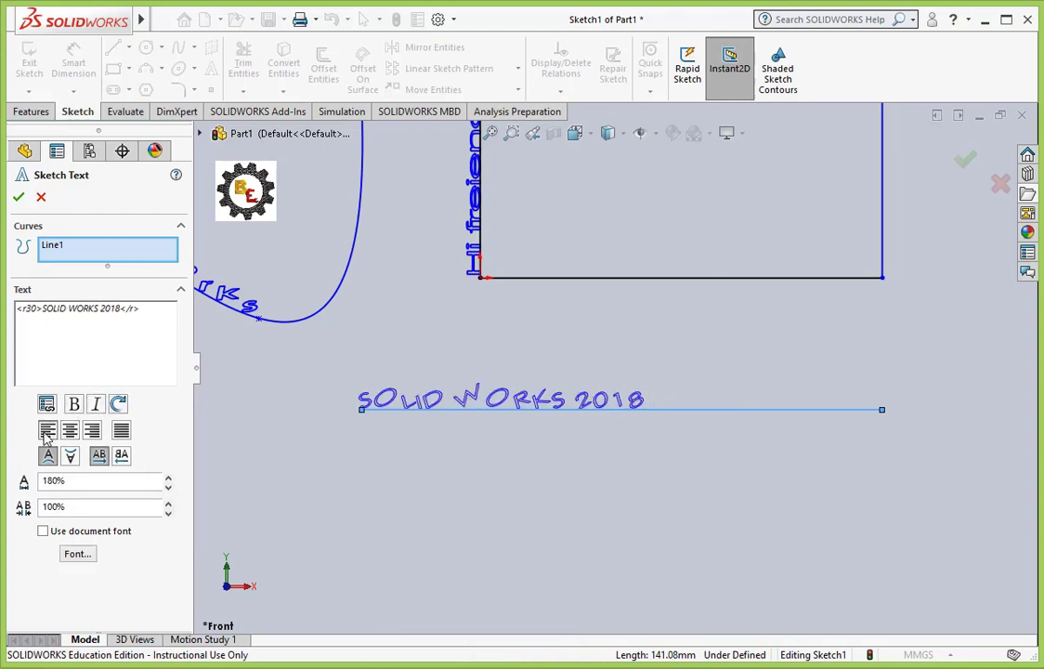
click(70, 433)
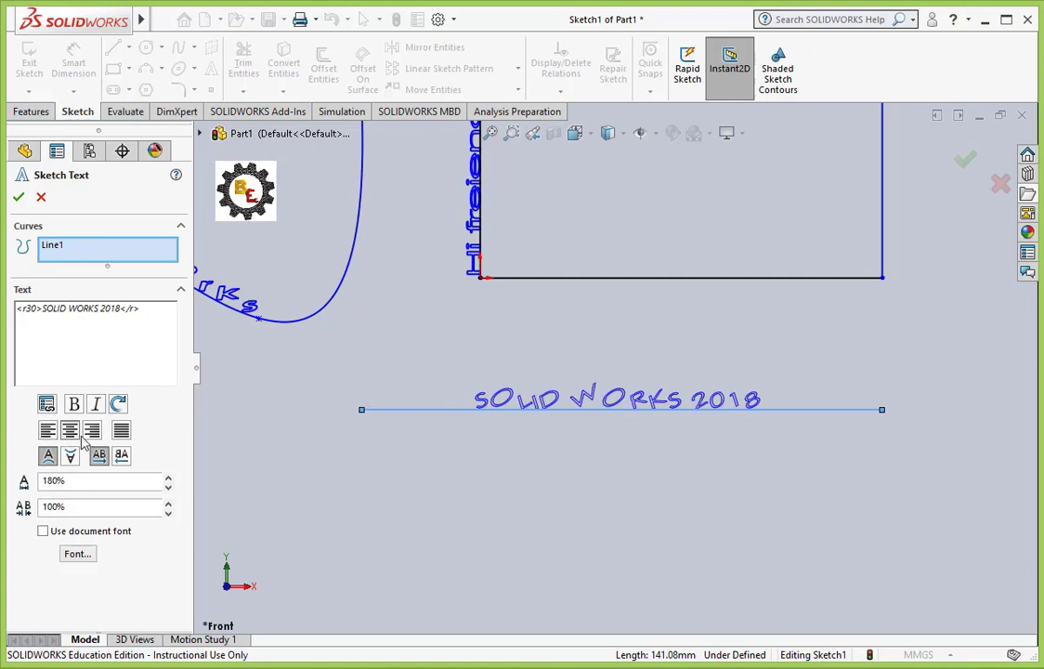
click(90, 432)
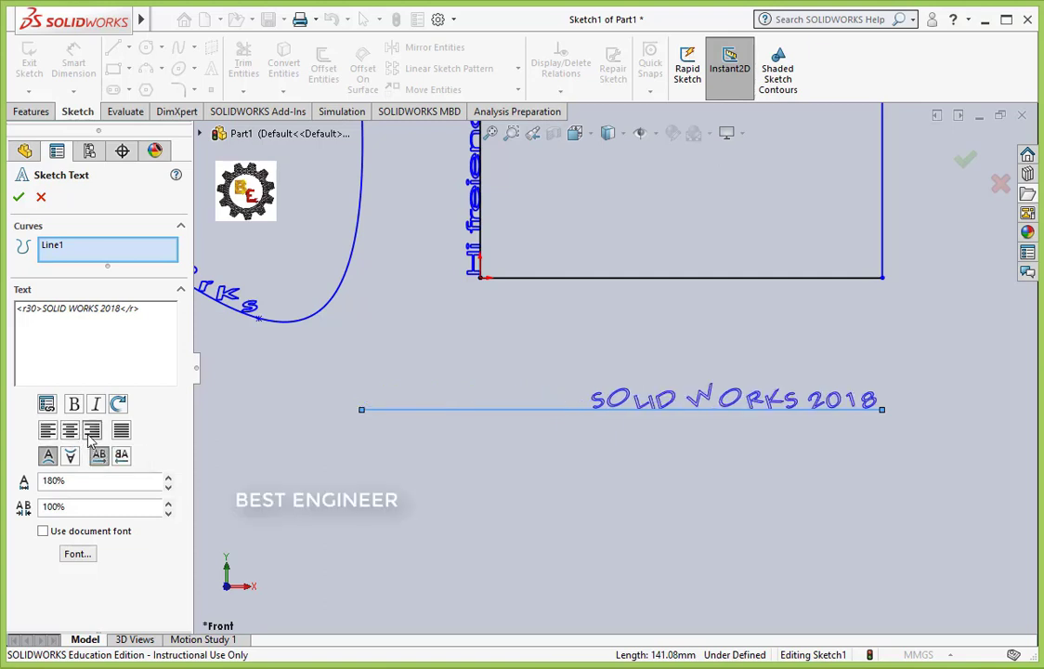
Step: Accept the bottom-line text and place two sketch points on the rectangle's top edge
click(18, 196)
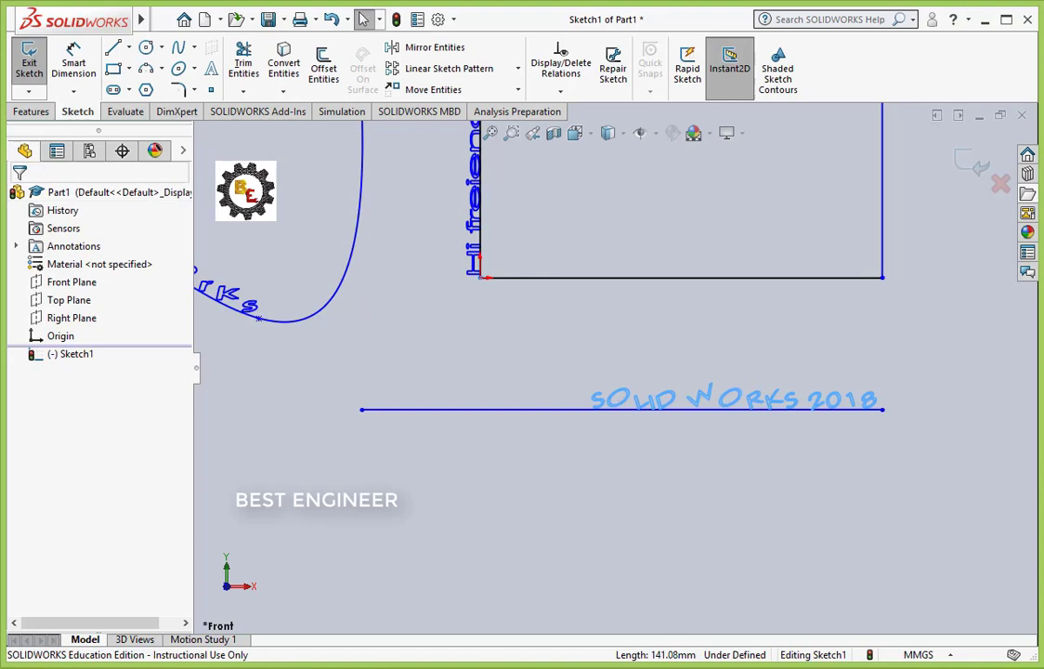
click(489, 133)
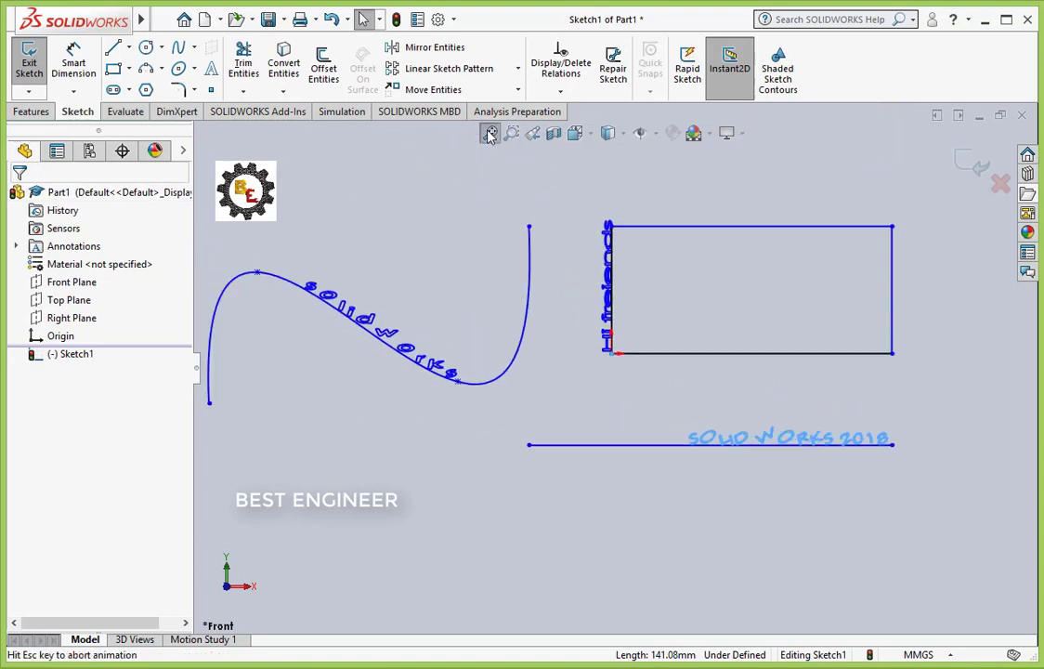
click(210, 91)
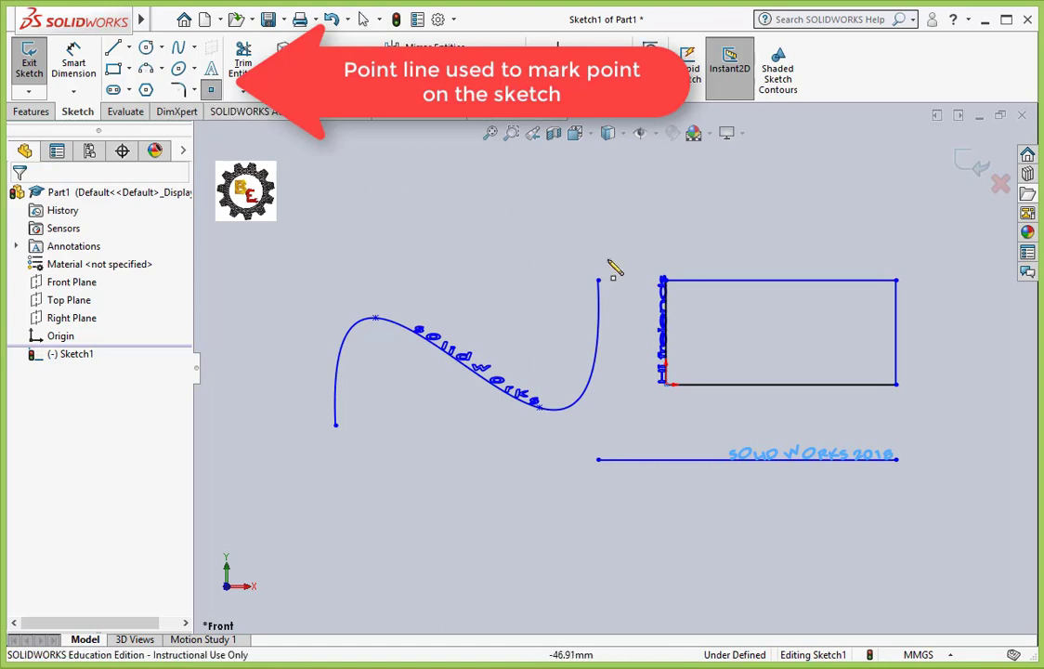
click(718, 280)
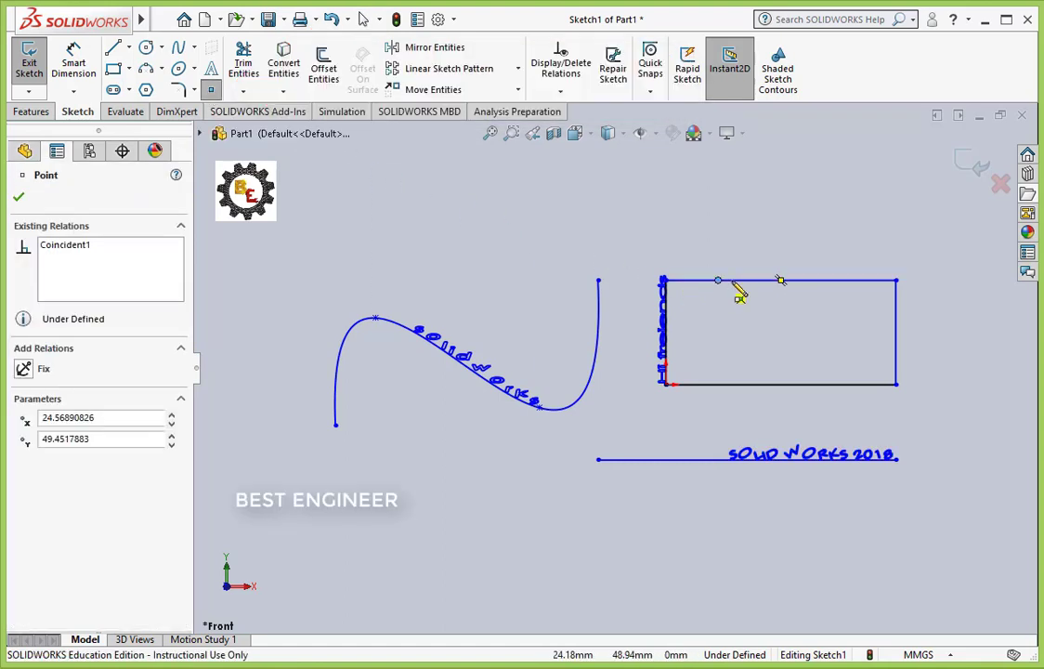
click(840, 280)
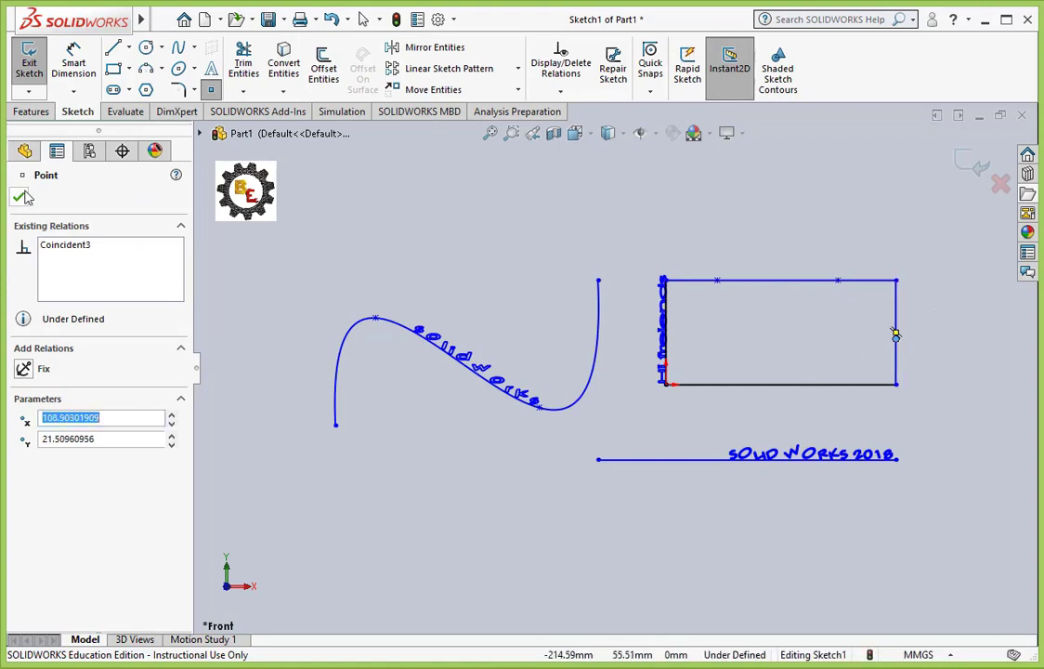
Step: Draw lines up, across and down between the two top-edge points
click(20, 196)
click(114, 48)
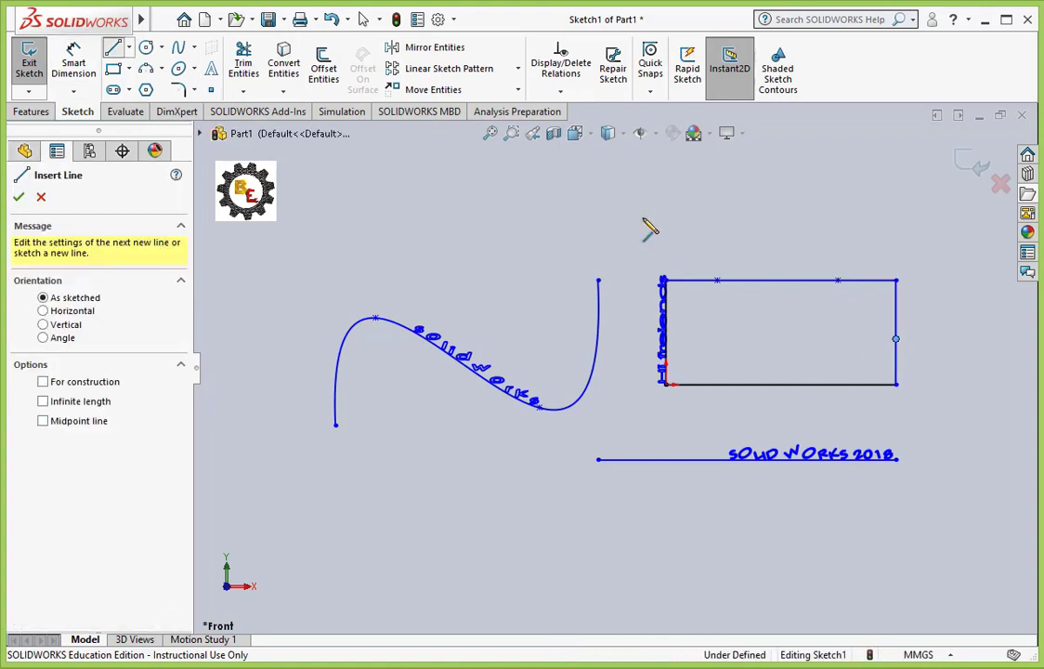
click(717, 280)
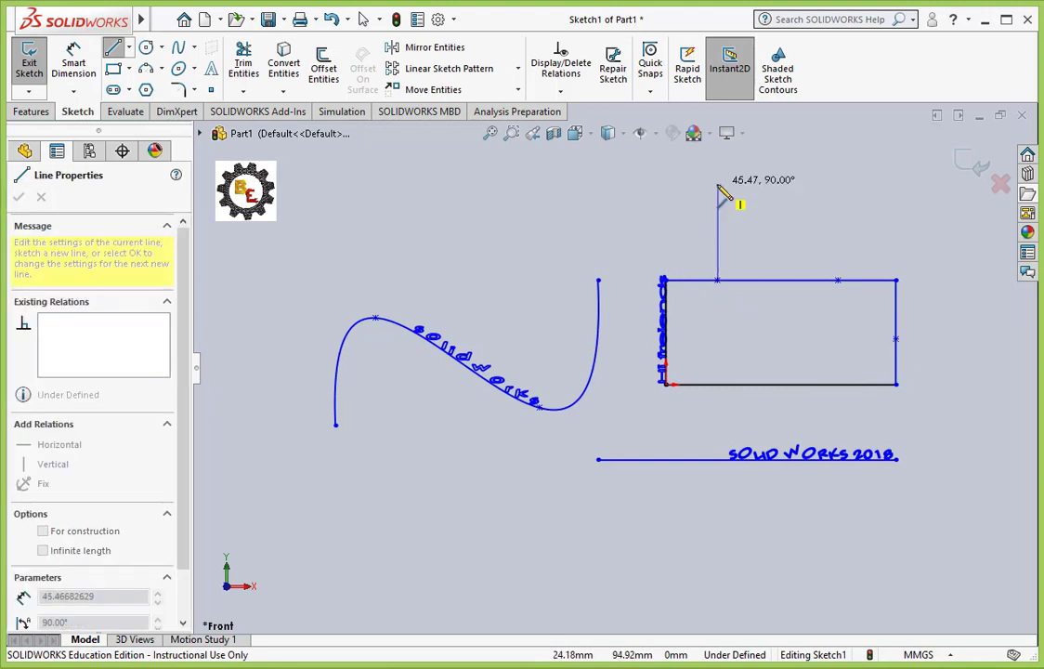
click(718, 184)
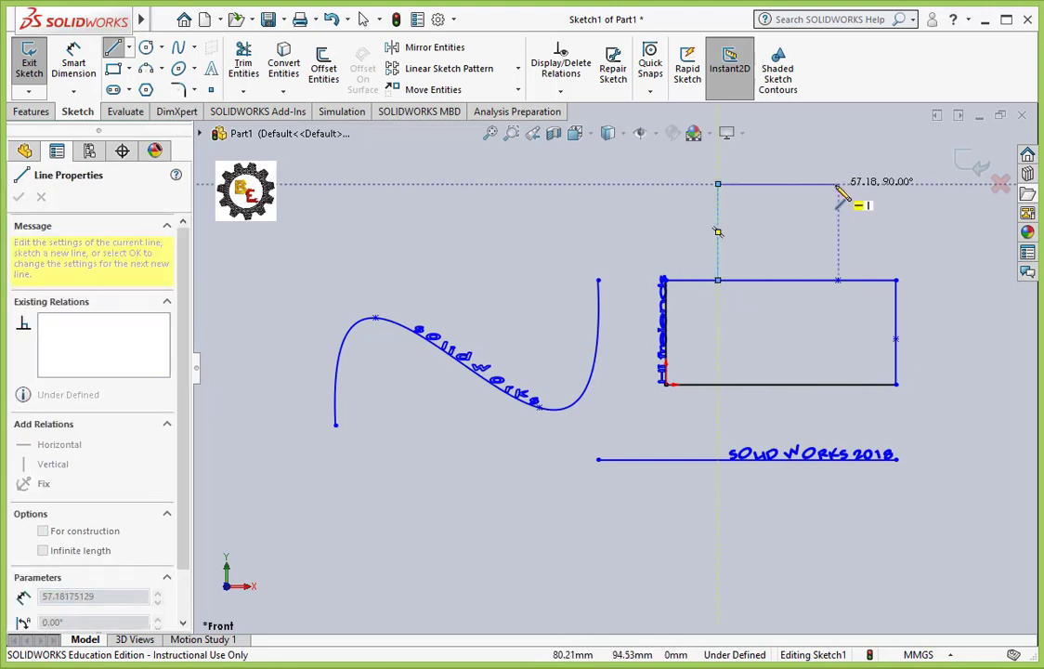
click(839, 184)
click(839, 280)
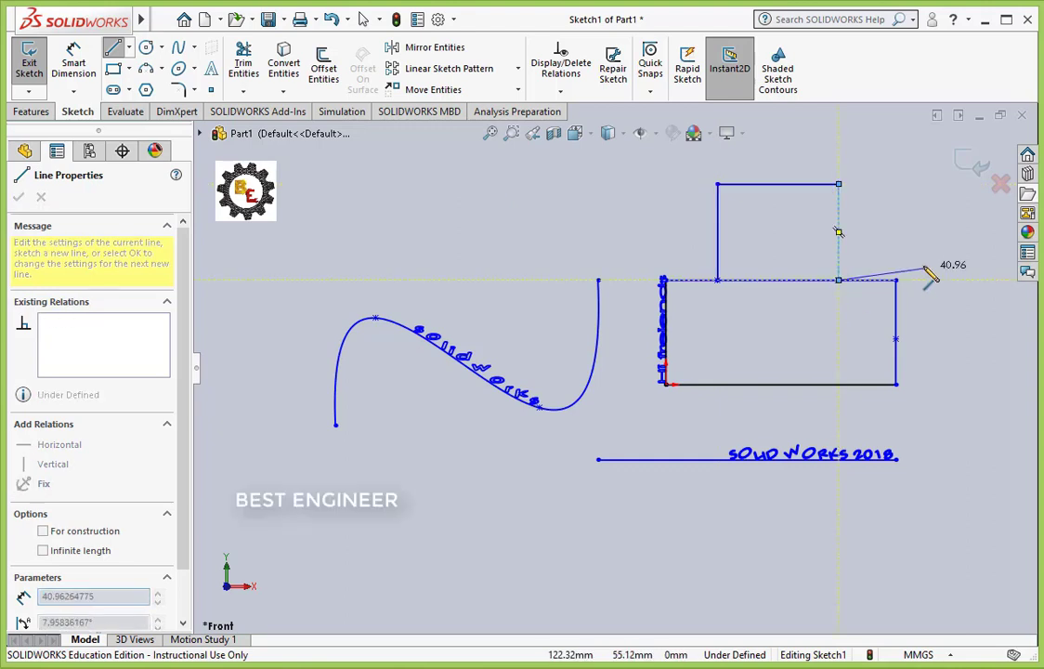
key(Escape)
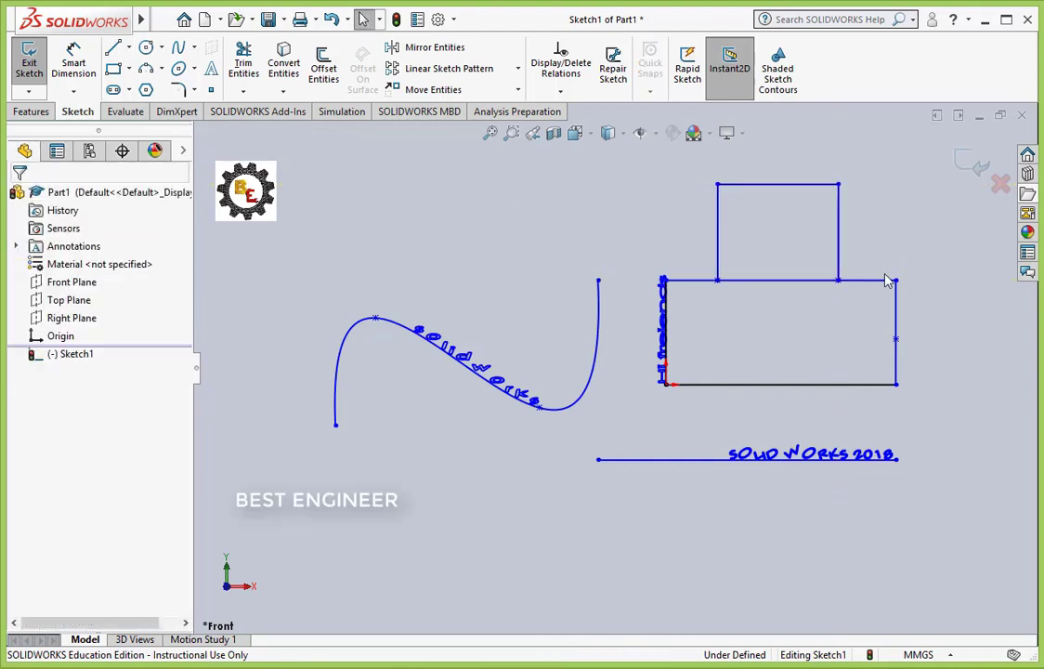